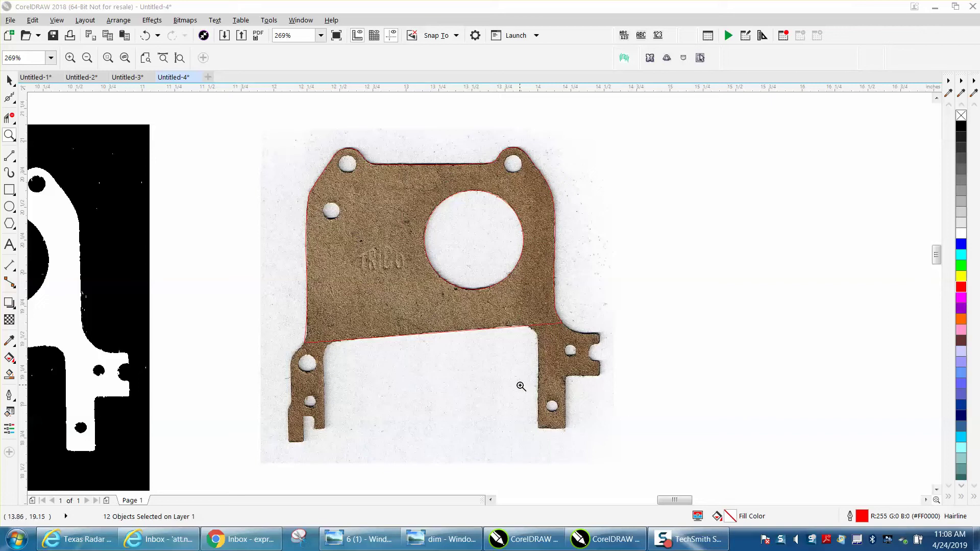
- Zoom in on the left inner corner of the brown gasket scan
scroll(503, 376, "up", 2)
scroll(504, 376, "down", 3)
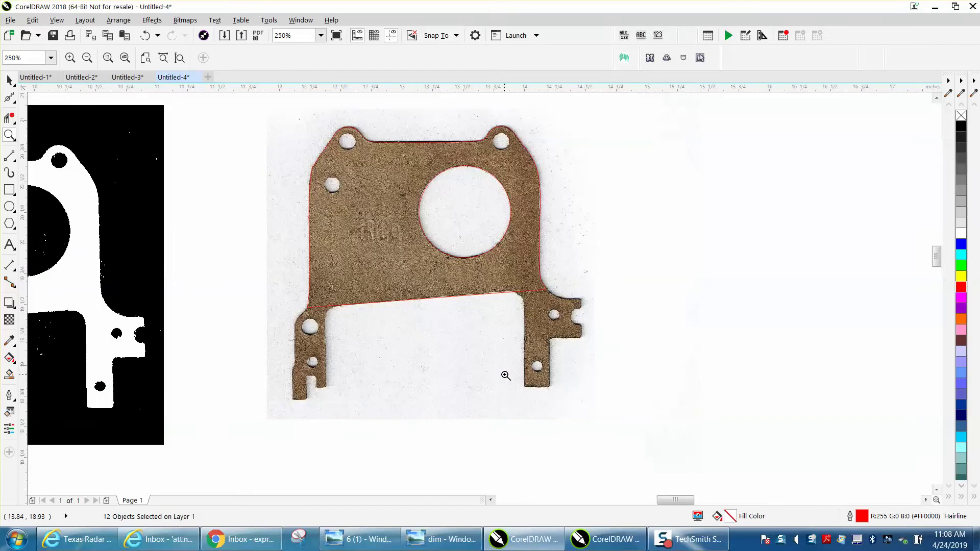
right_click(421, 288)
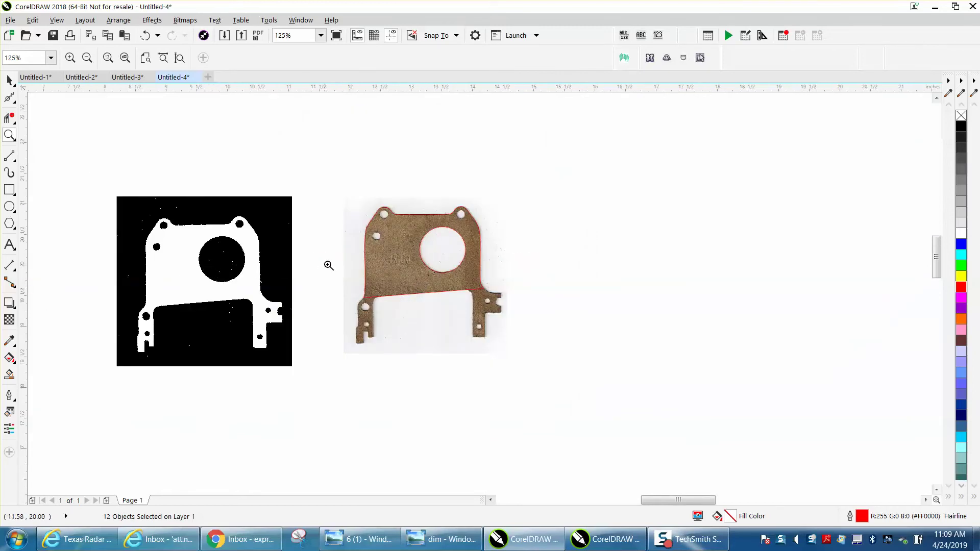
left_click_drag(354, 196, 547, 372)
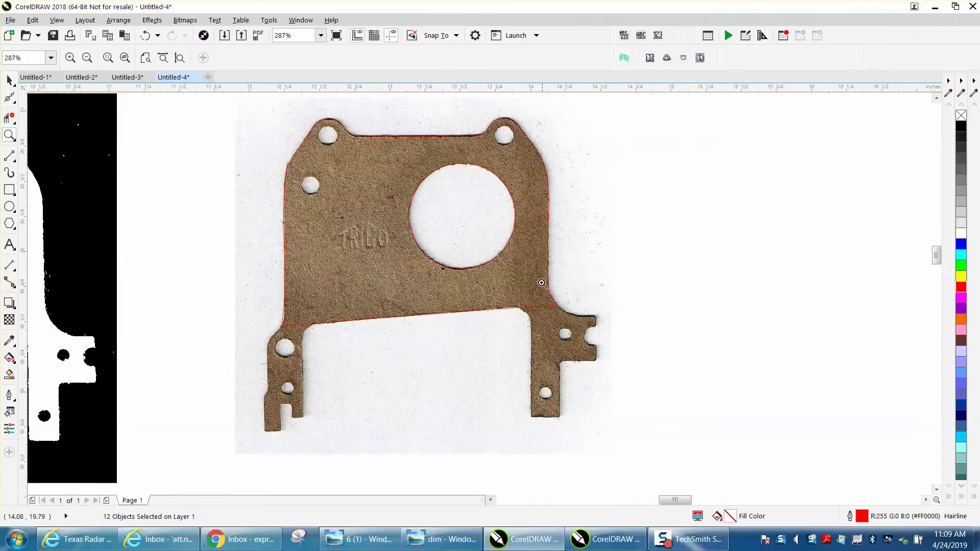
scroll(221, 298, "down", 4)
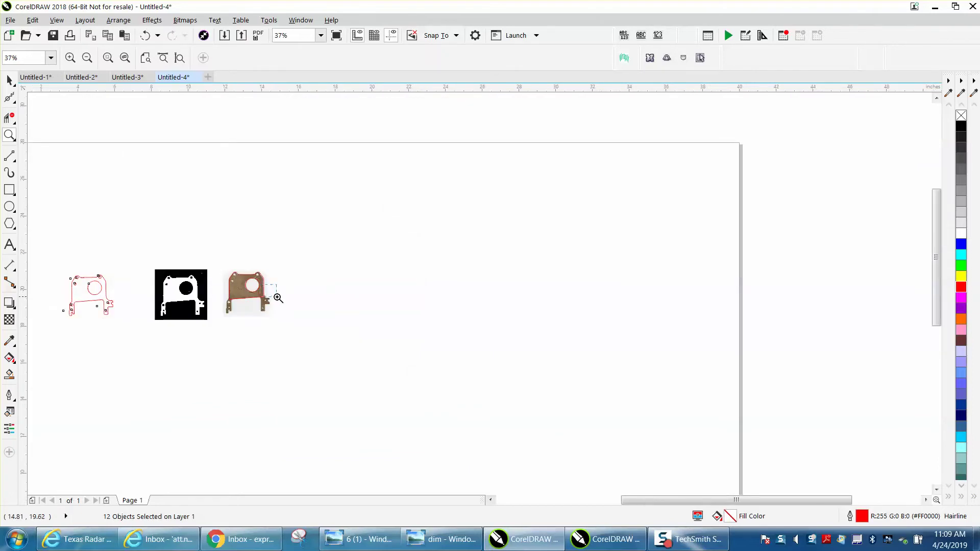
left_click_drag(278, 298, 281, 295)
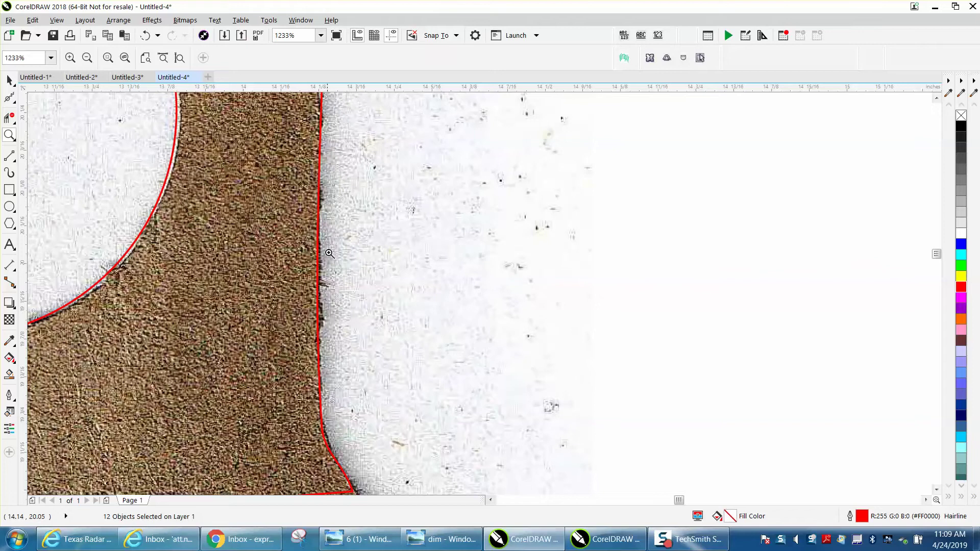
right_click(328, 302)
right_click(316, 302)
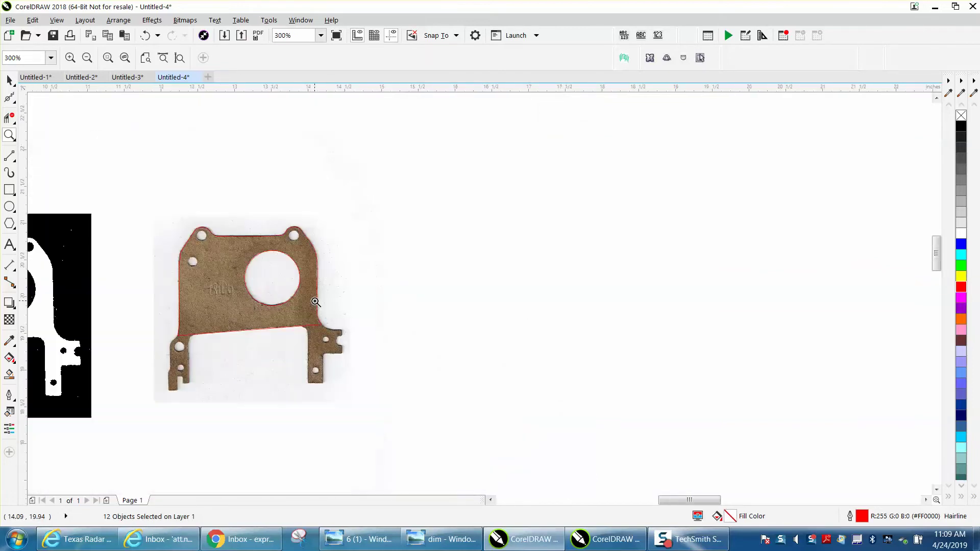
left_click_drag(374, 392, 382, 393)
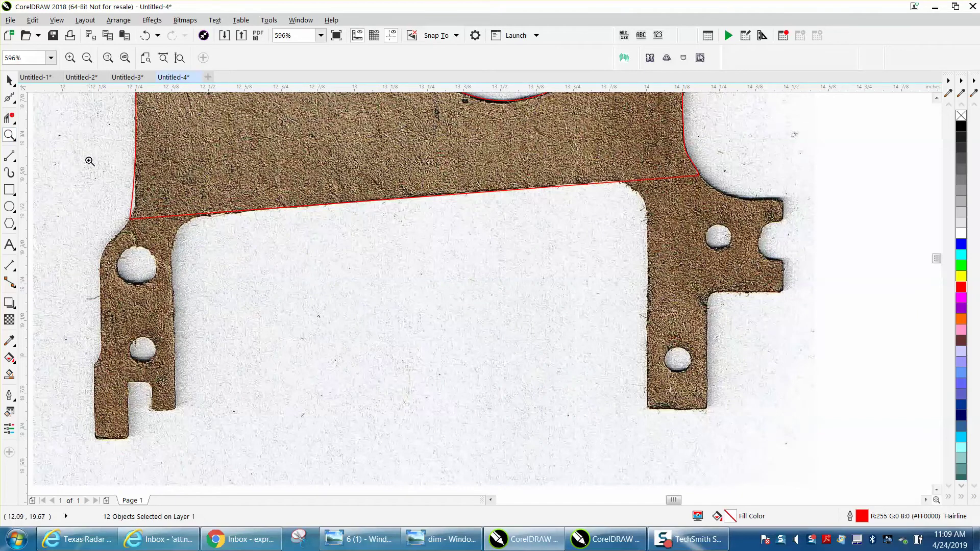
left_click_drag(87, 163, 254, 247)
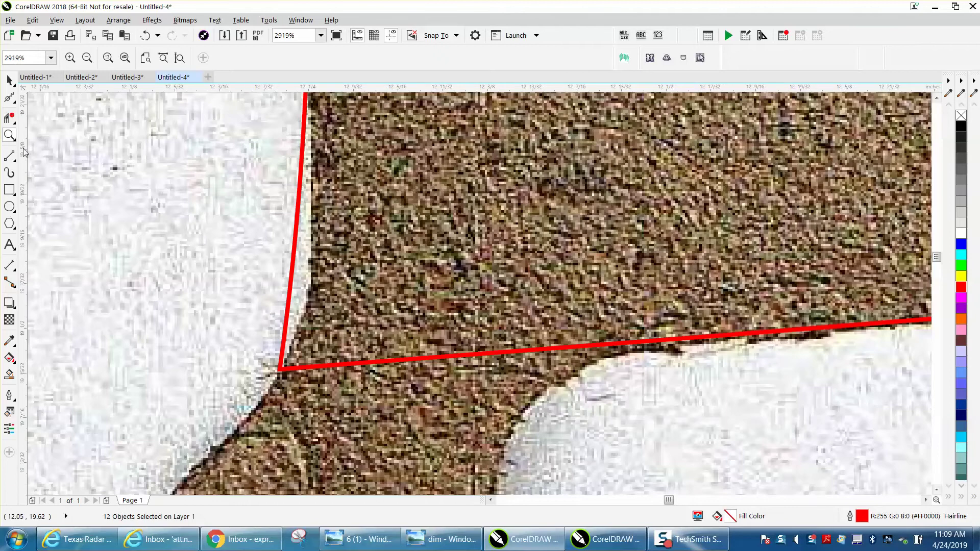
- Select the red outline with the Shape tool, undoing an accidental corner node deletion
left_click(14, 105)
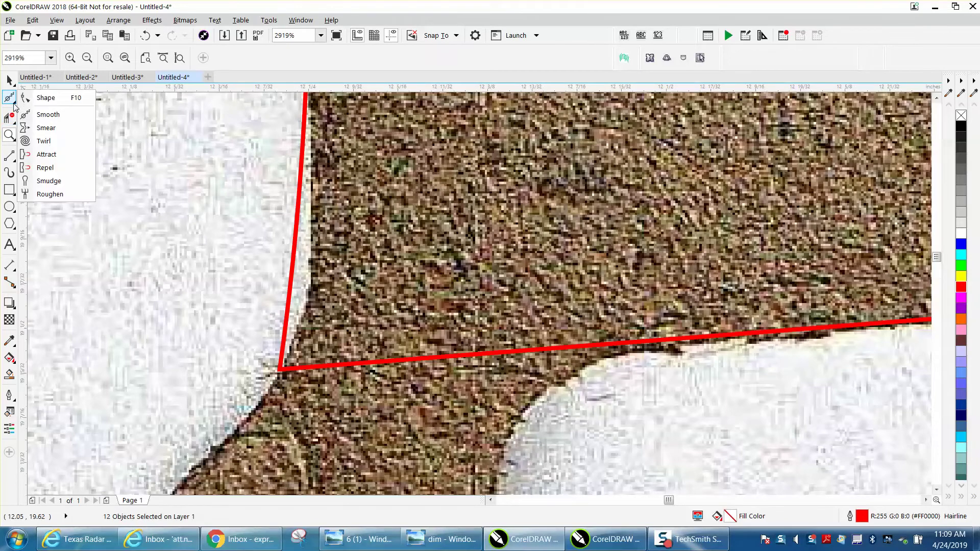
left_click(45, 100)
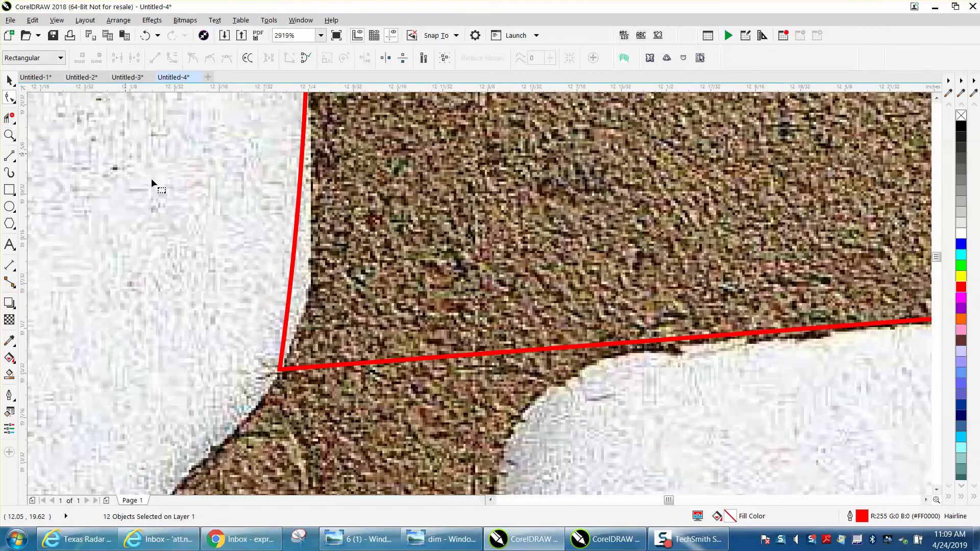
left_click(281, 369)
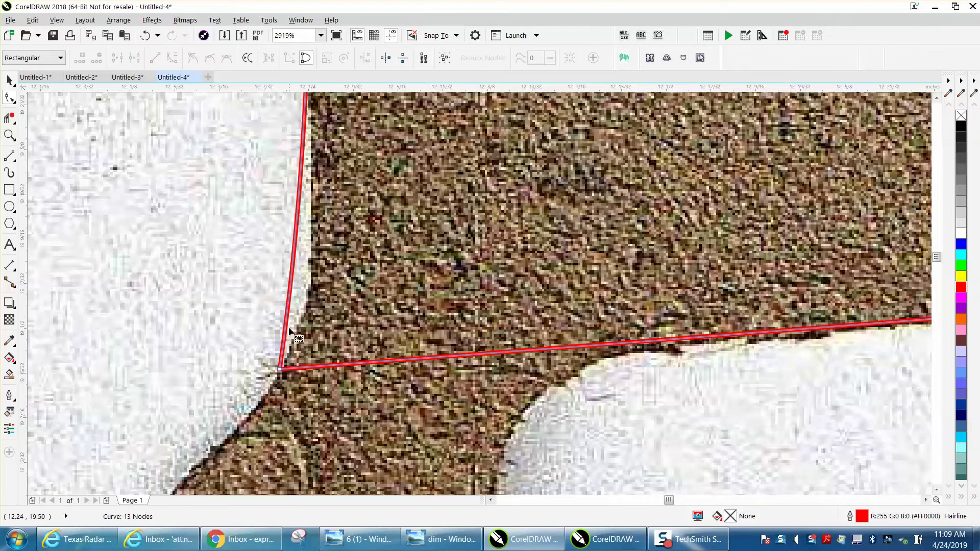
double_click(280, 369)
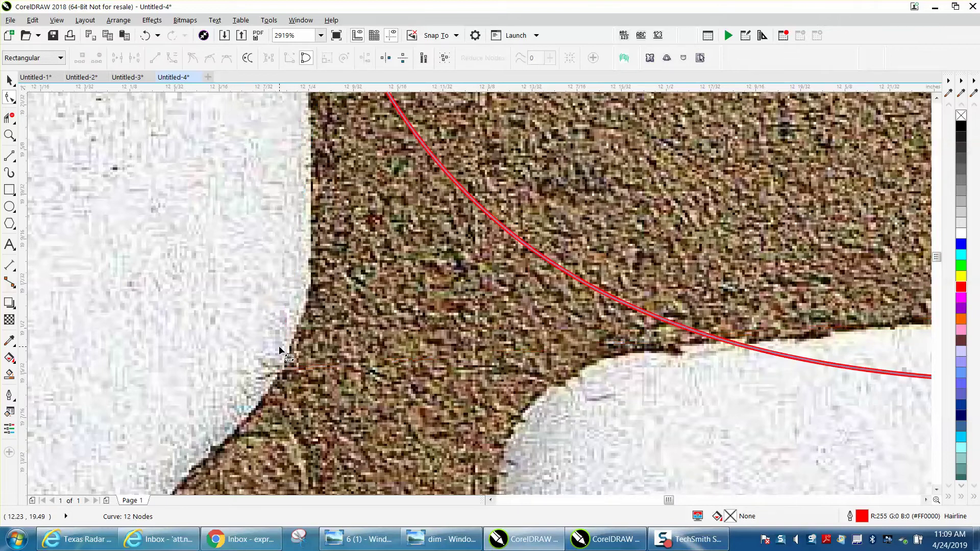
left_click(145, 35)
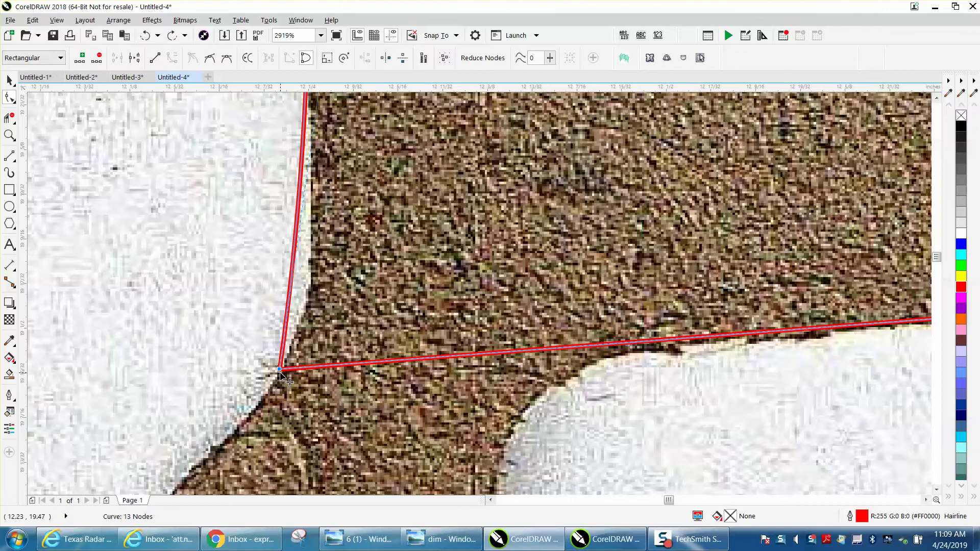
- Add a node on the outline's left edge and drag it and the nearby curve onto the gasket edge
scroll(294, 304, "down", 3)
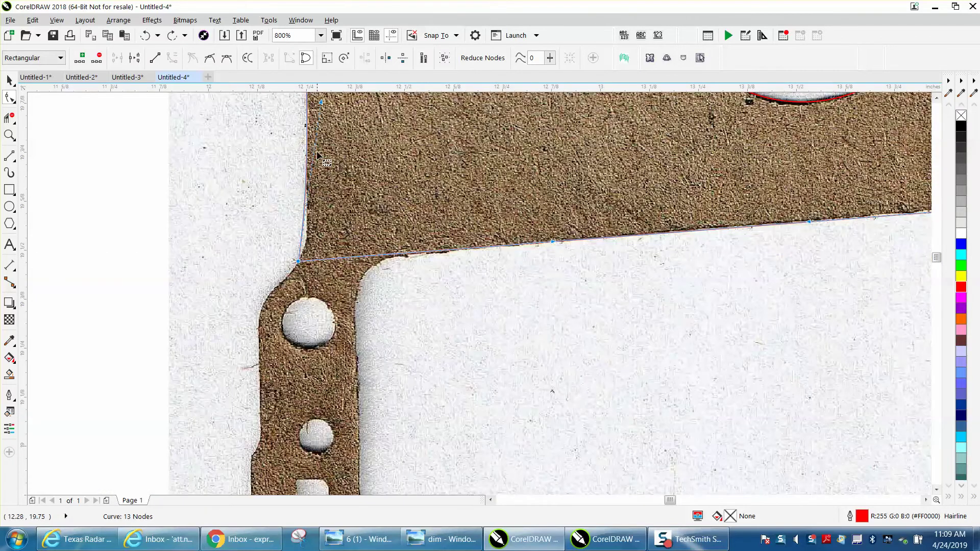
left_click(9, 135)
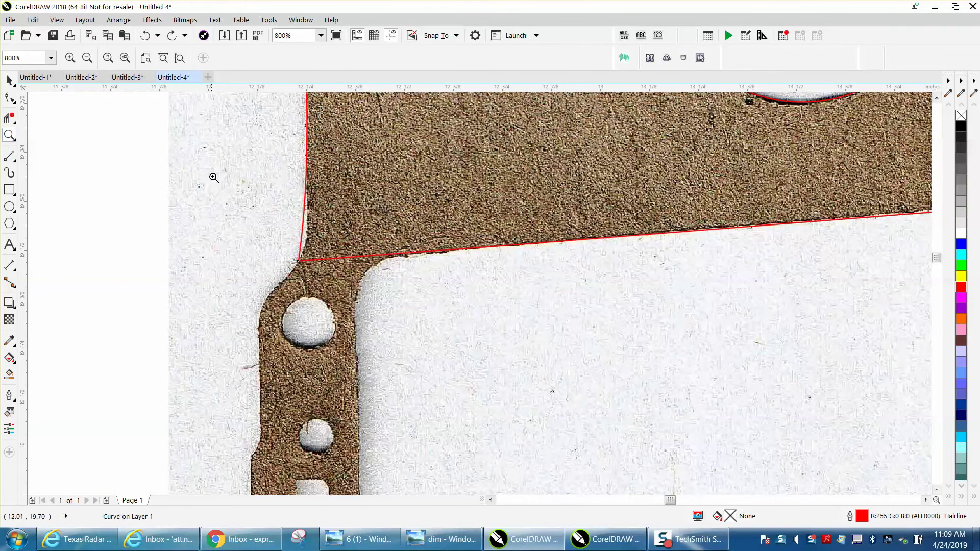
left_click_drag(214, 177, 416, 279)
key("F10")
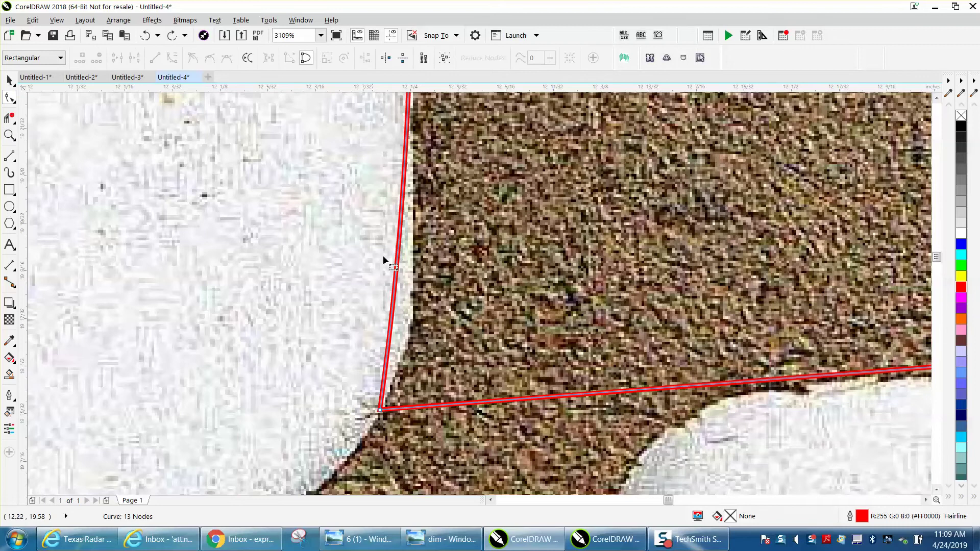
double_click(398, 260)
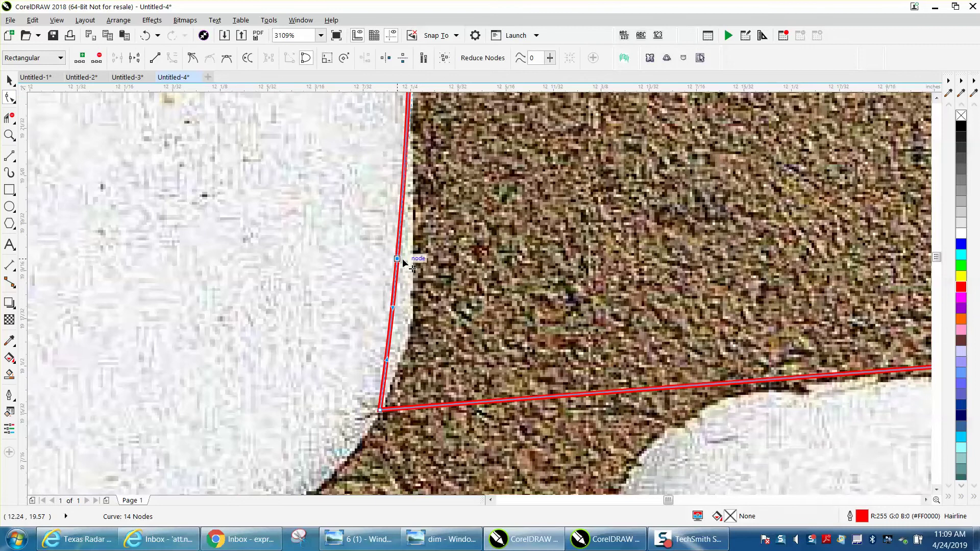
left_click_drag(402, 259, 418, 260)
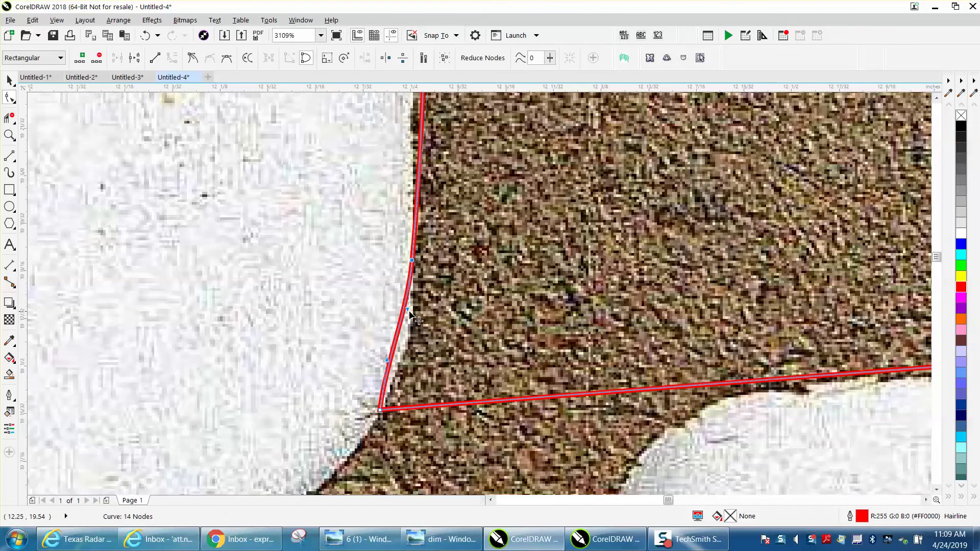
left_click_drag(387, 360, 416, 360)
- Adjust the top node's curve so the left edge hugs the rounded top-left ear
scroll(413, 301, "down", 2)
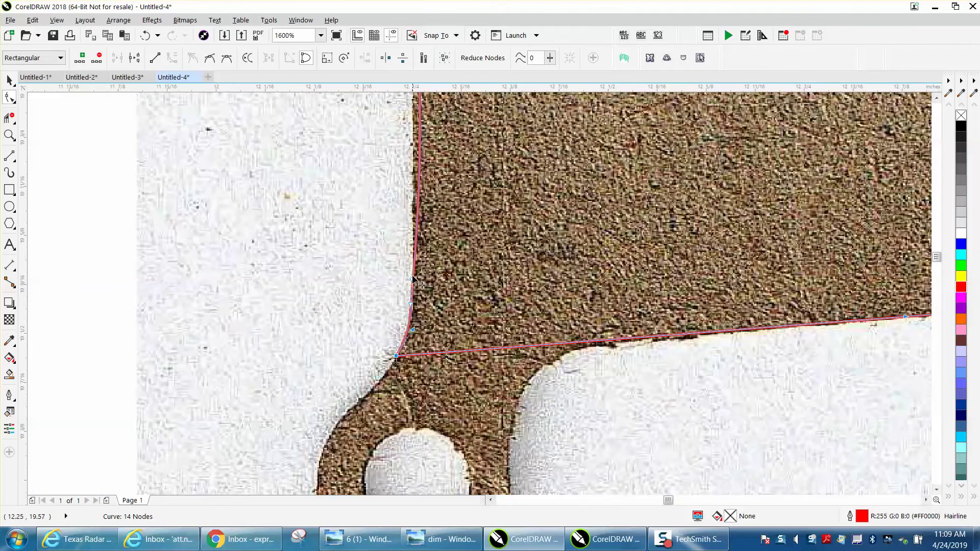
left_click(8, 135)
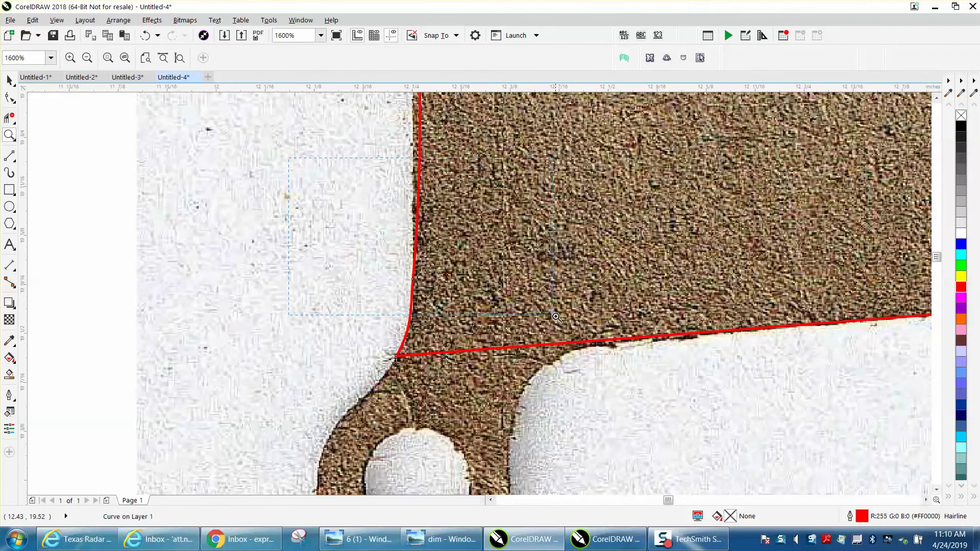
left_click(401, 257)
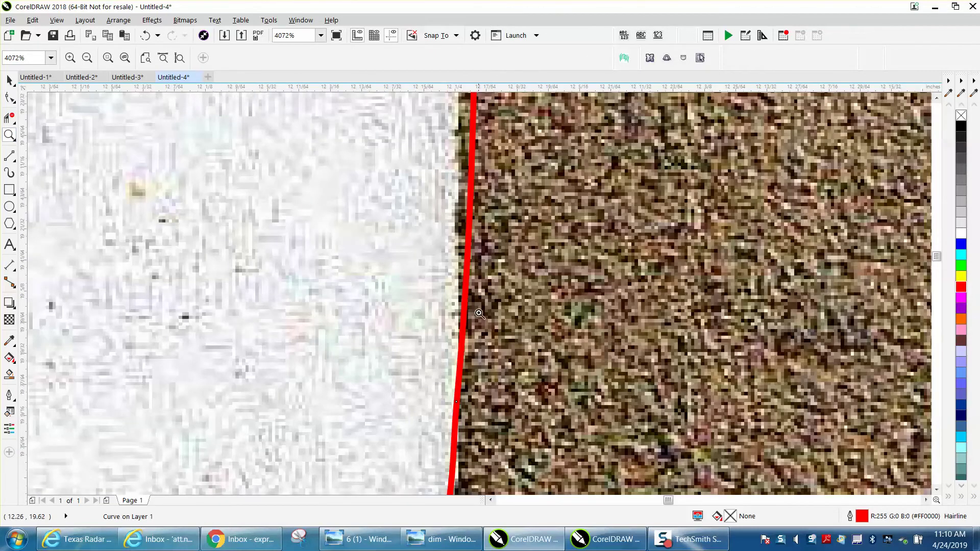
left_click(9, 97)
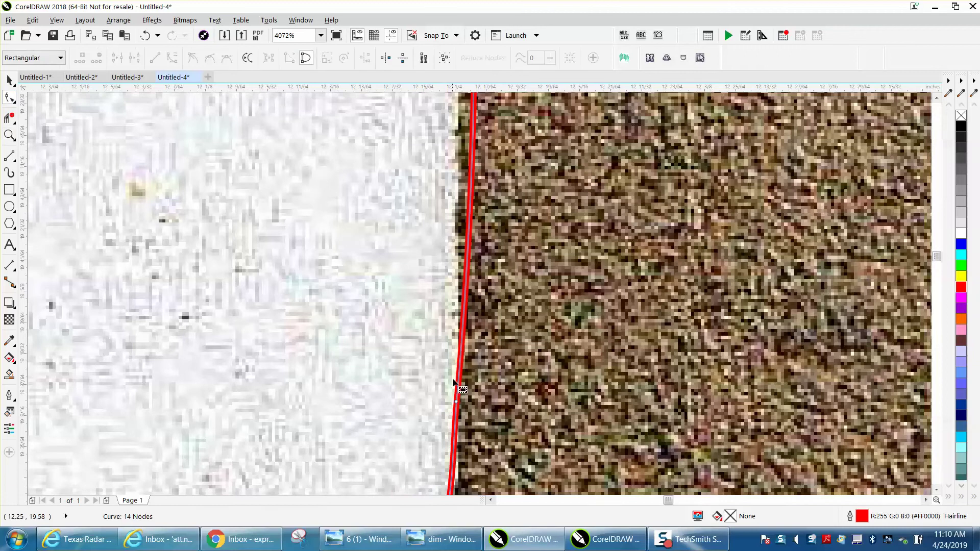
left_click(458, 404)
scroll(439, 286, "down", 3)
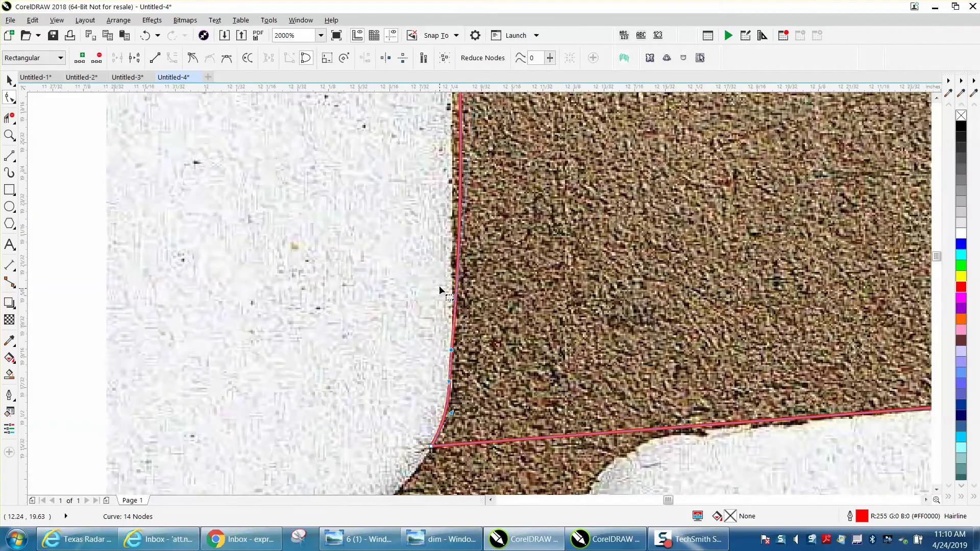
left_click_drag(471, 125, 464, 129)
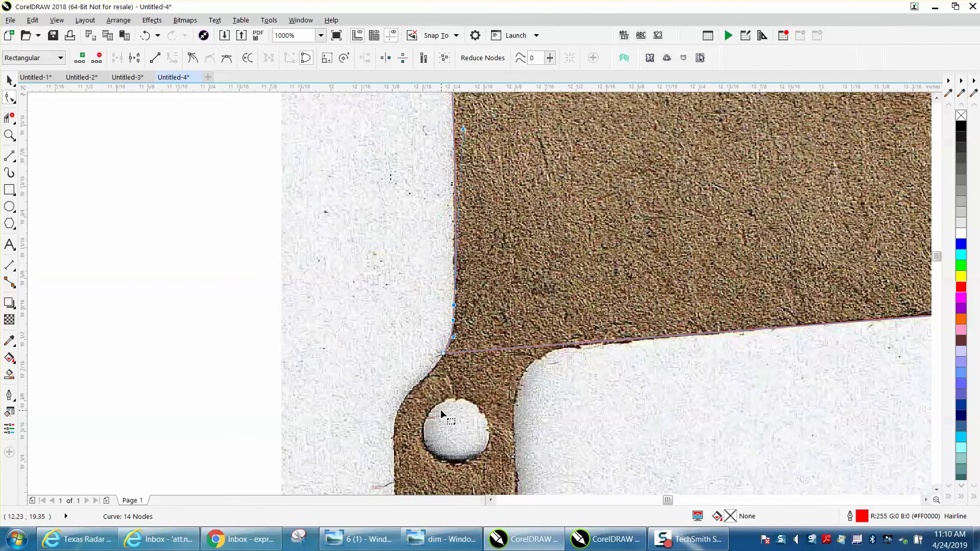
scroll(440, 410, "down", 1)
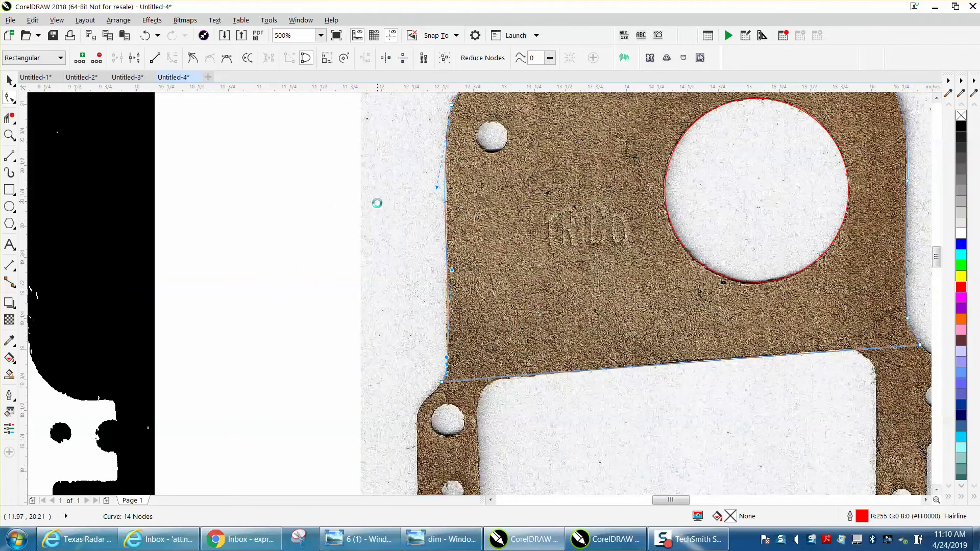
scroll(376, 203, "down", 1)
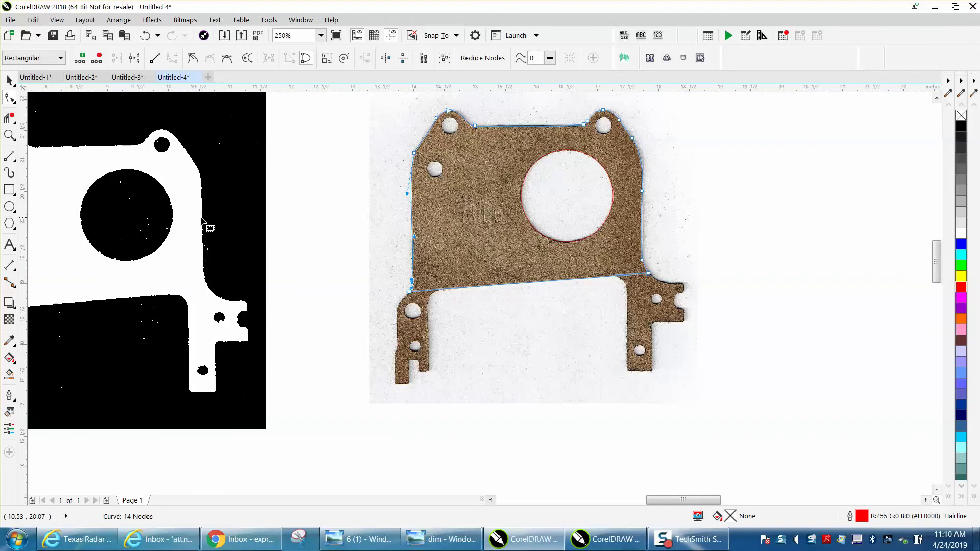
scroll(202, 219, "down", 1)
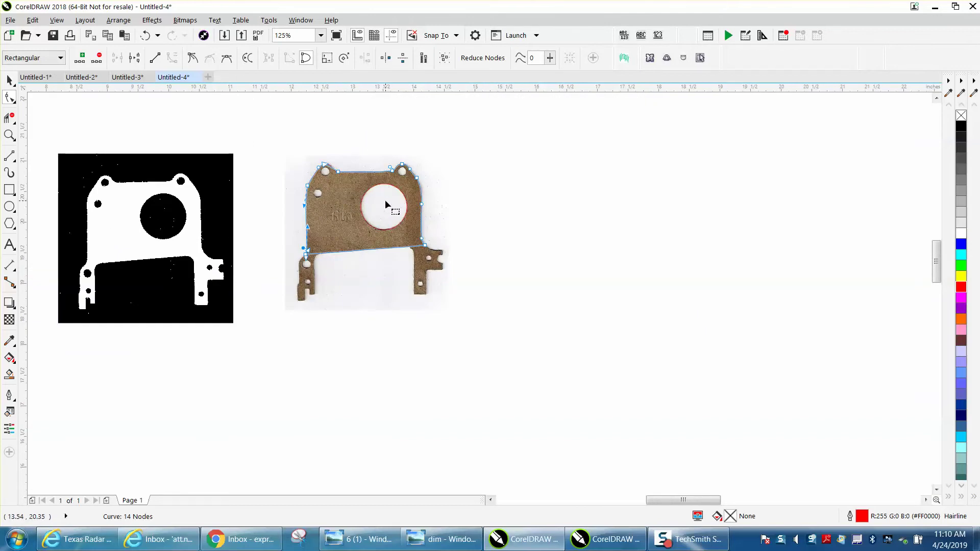
left_click(8, 136)
- Draw a circle with no fill and move it over the upper-left hole
left_click_drag(306, 160, 376, 190)
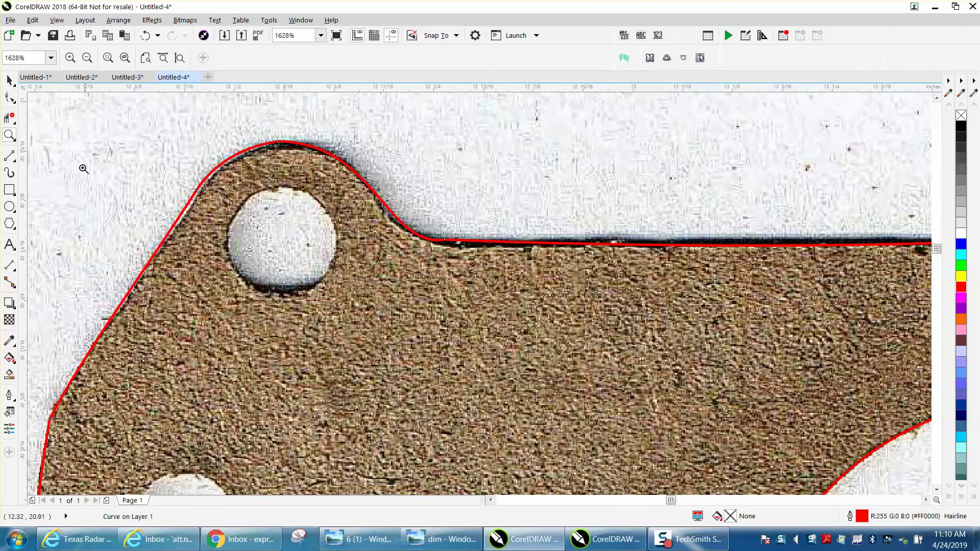
left_click(9, 205)
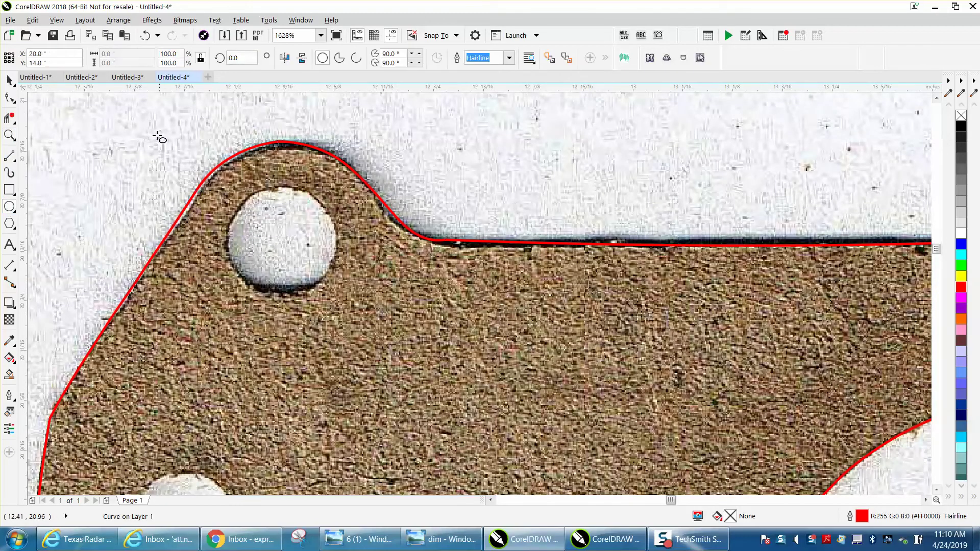
left_click_drag(161, 131, 99, 196)
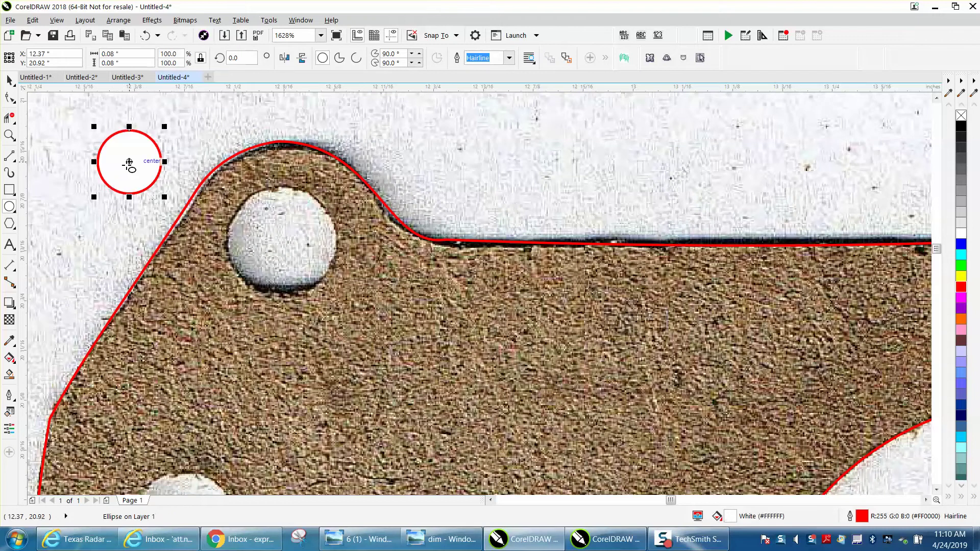
left_click(961, 116)
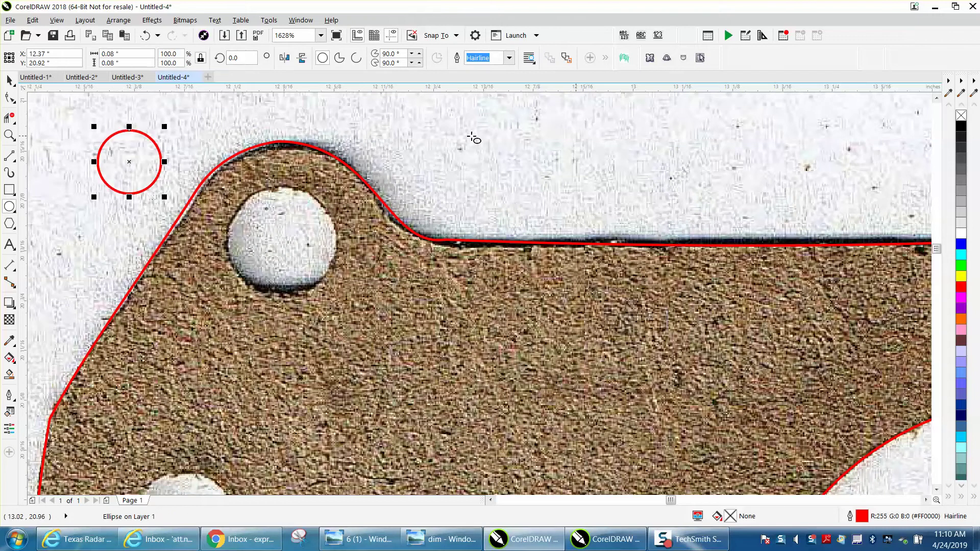
left_click_drag(128, 161, 271, 236)
left_click_drag(306, 203, 372, 174)
- Centre and enlarge the circle so it matches the hole's edge
left_click(9, 81)
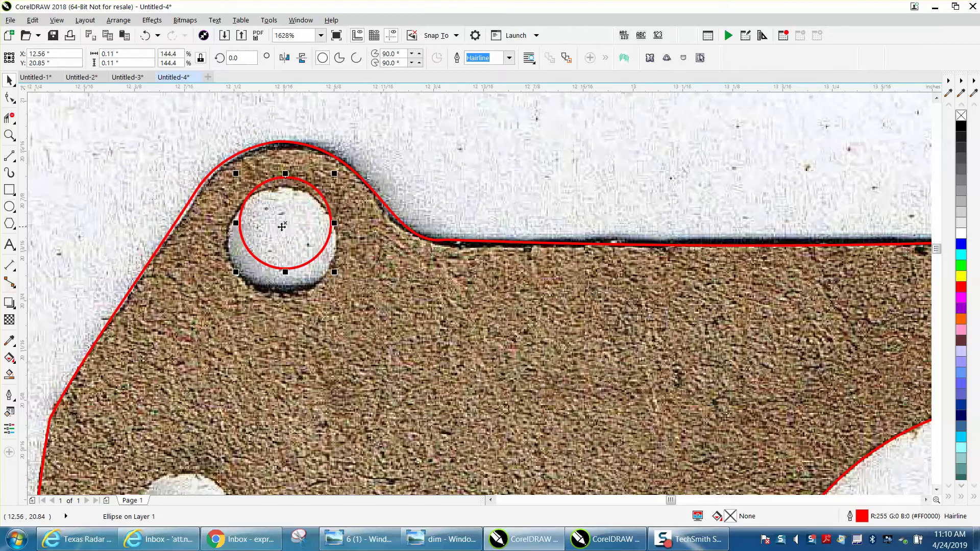
left_click_drag(282, 226, 280, 241)
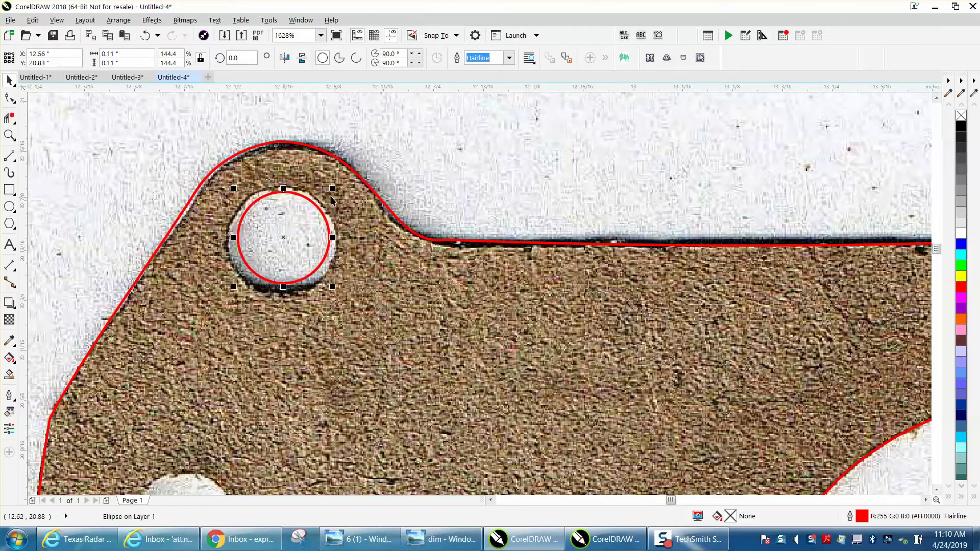
left_click_drag(332, 189, 346, 175)
left_click_drag(289, 234, 282, 235)
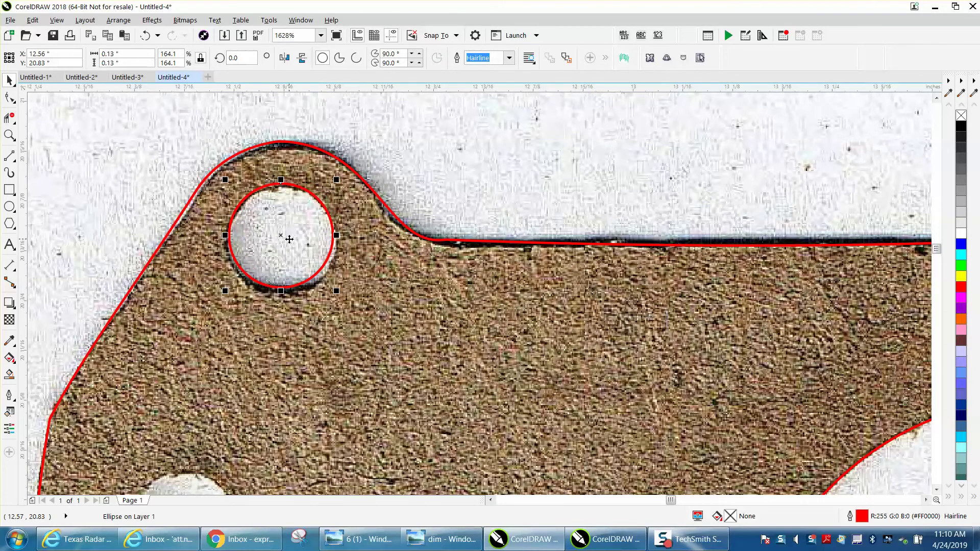
scroll(501, 197, "down", 5)
- Set the nudge distance to .001 inch with nothing selected
left_click(334, 149)
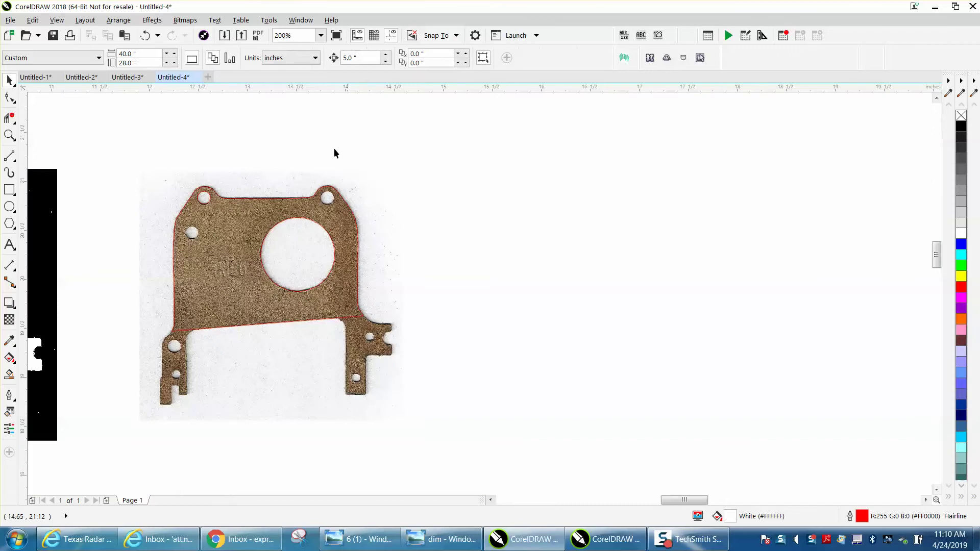
left_click(338, 58)
type(".001")
left_click(9, 135)
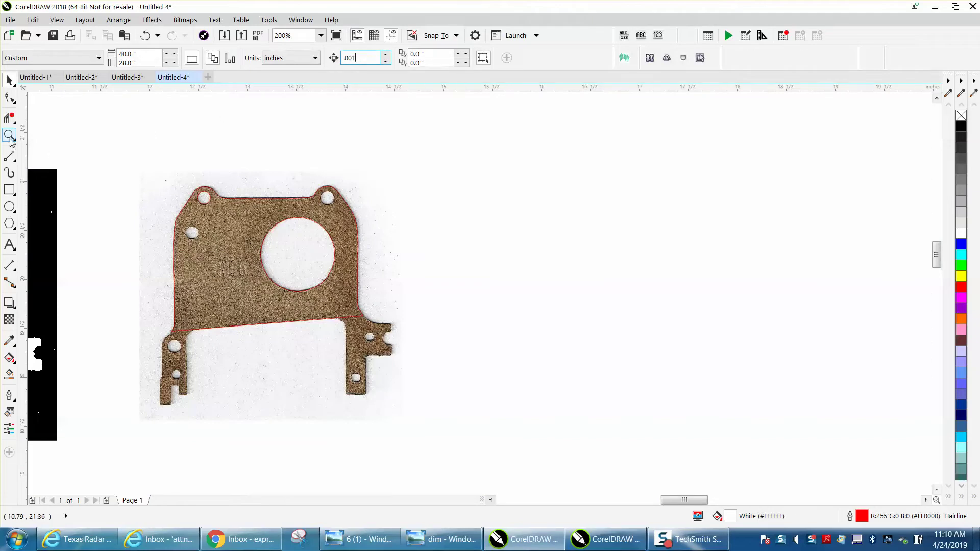
left_click_drag(158, 166, 287, 235)
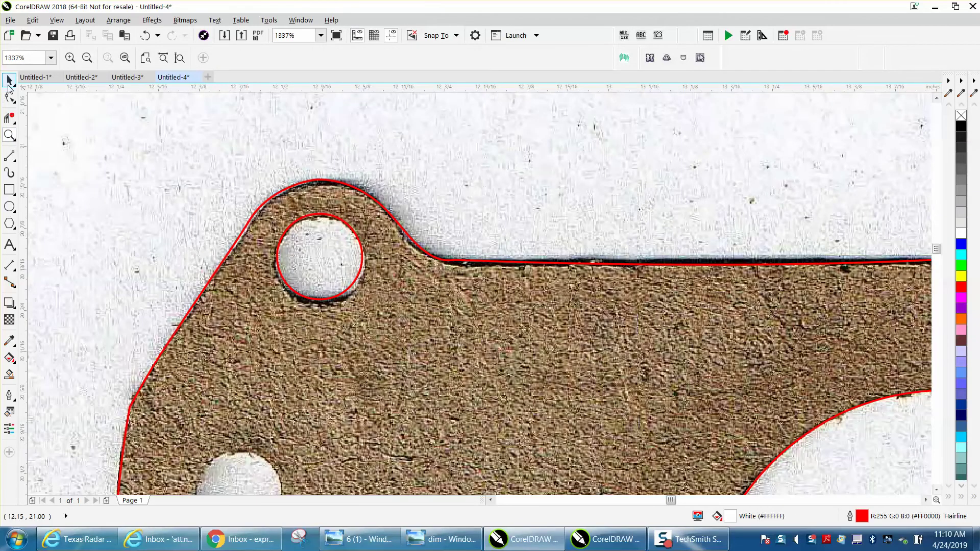
- Zoom onto the hole, shift the red circle slightly and enlarge it to 0.14 inches
left_click(9, 80)
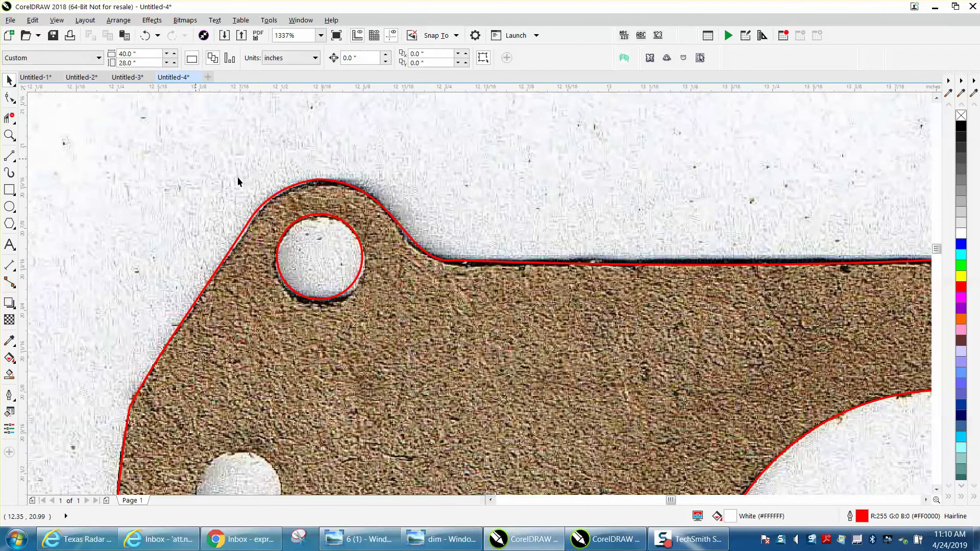
left_click(10, 135)
left_click_drag(255, 180, 474, 345)
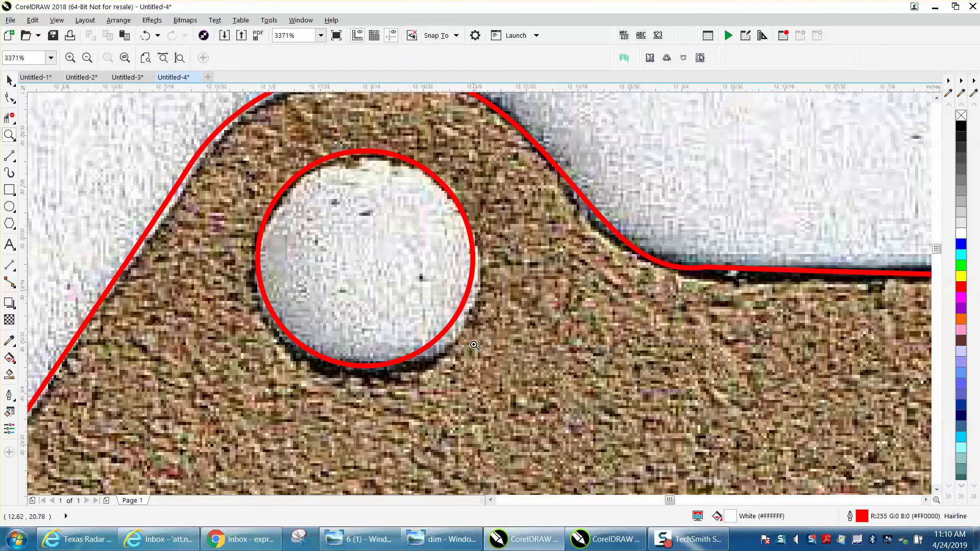
left_click(9, 81)
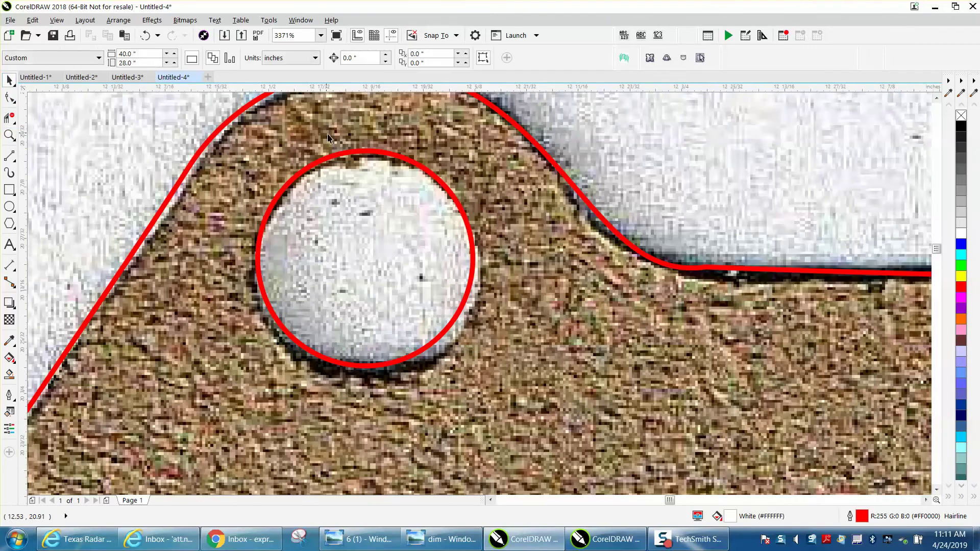
left_click(344, 155)
left_click_drag(344, 154, 344, 155)
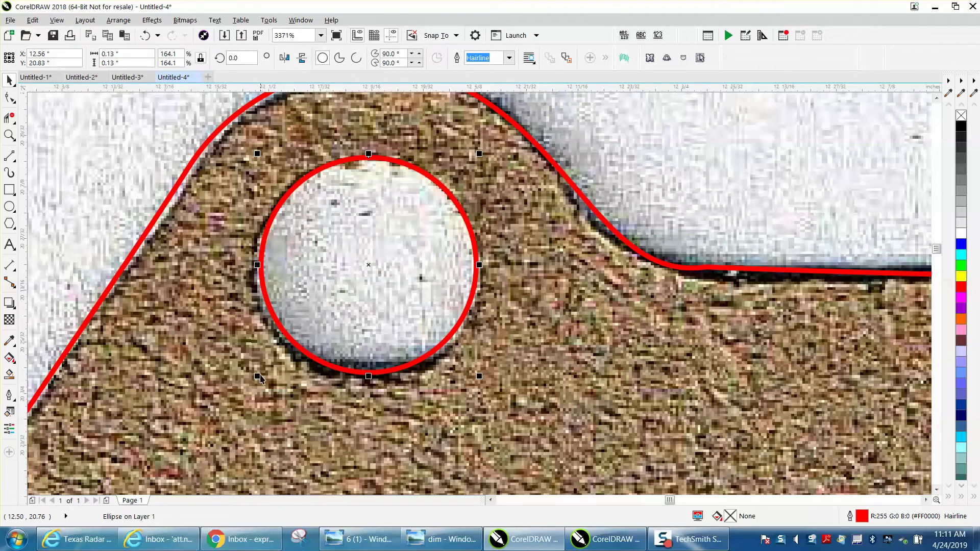
left_click_drag(258, 378, 253, 384)
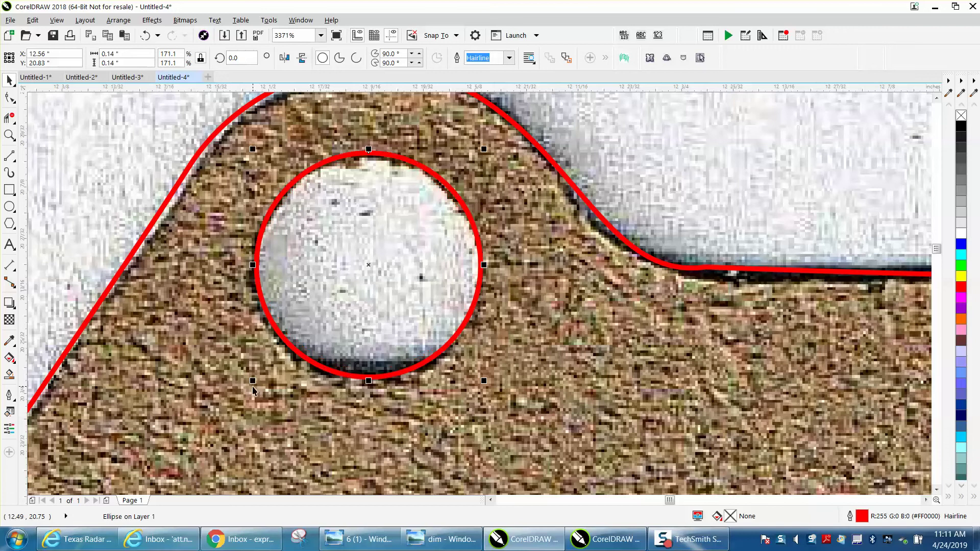
- Copy the hole circle onto the upper-right hole and the gasket's left-side hole
scroll(188, 309, "down", 2)
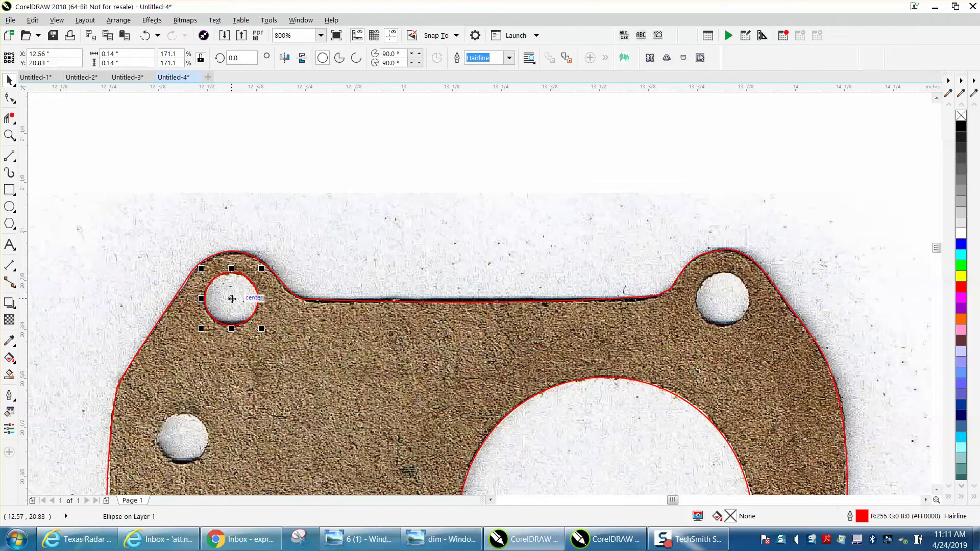
left_click_drag(229, 301, 724, 298)
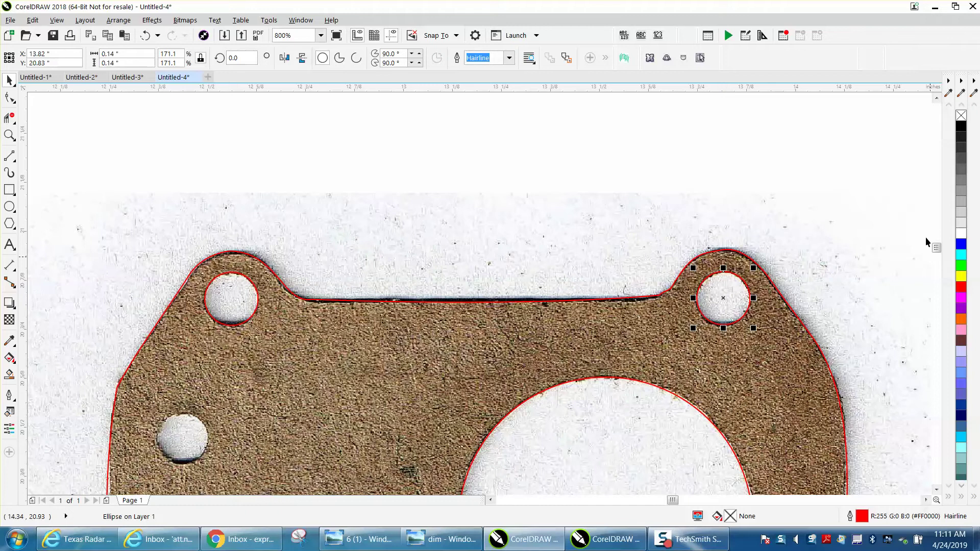
left_click(251, 283)
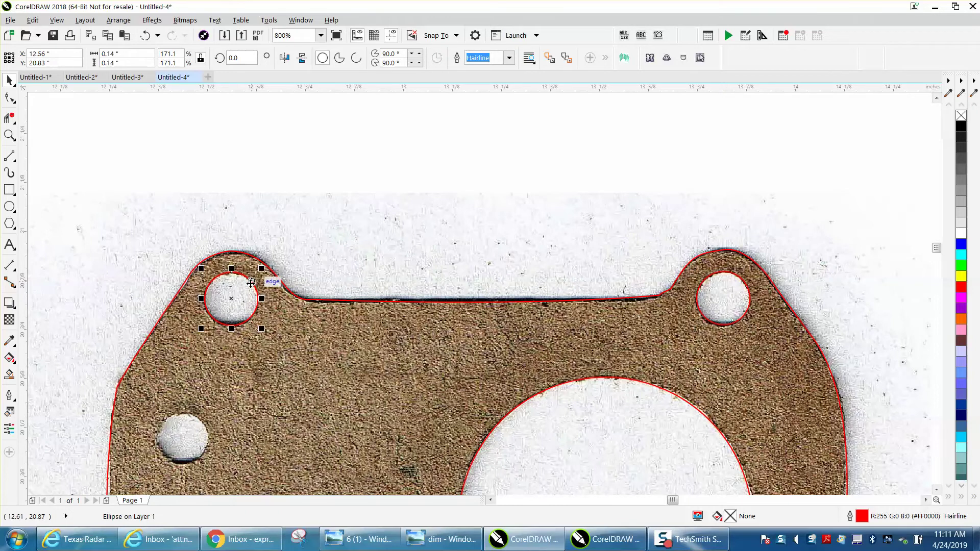
left_click_drag(246, 295, 182, 439)
- Move the small circle down toward the left leg and duplicate it
scroll(153, 370, "down", 2)
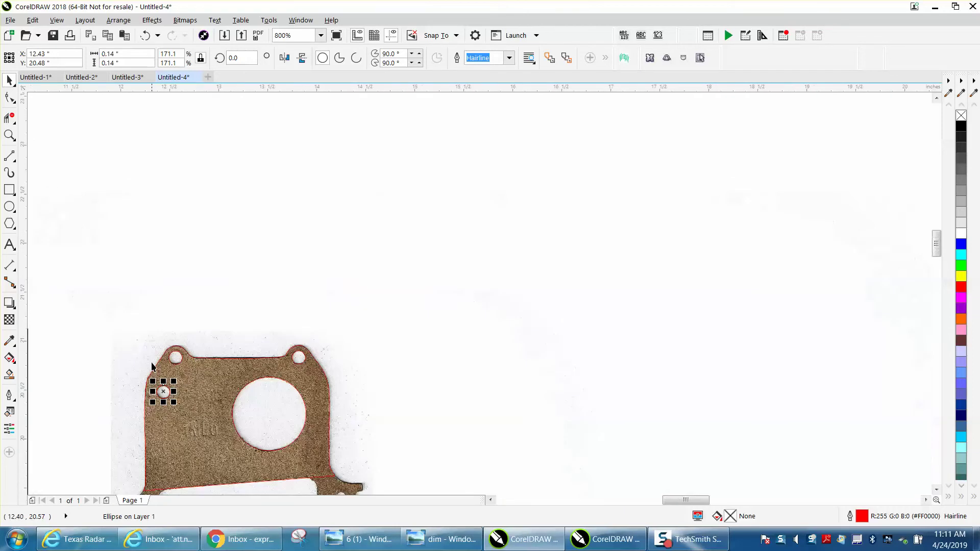
scroll(214, 344, "down", 1)
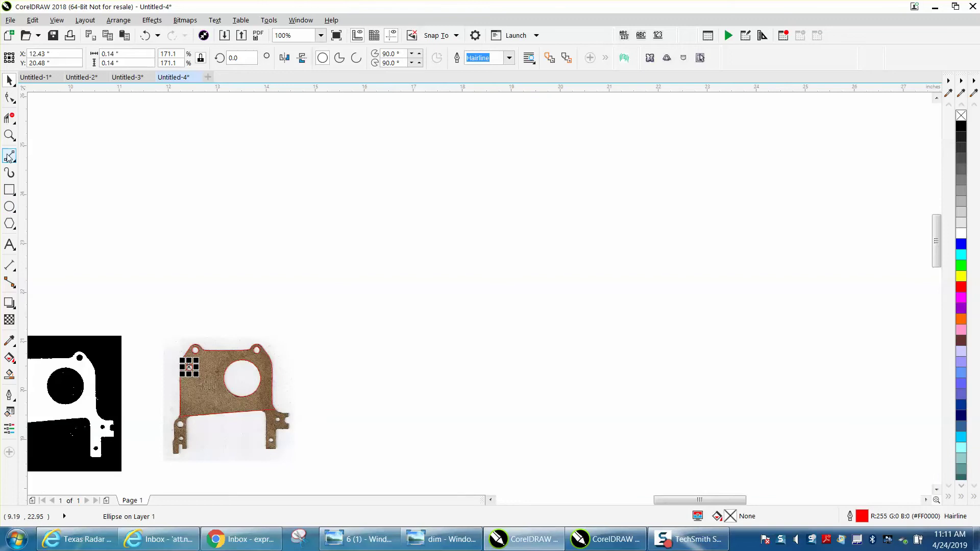
left_click(9, 135)
left_click_drag(133, 346, 386, 491)
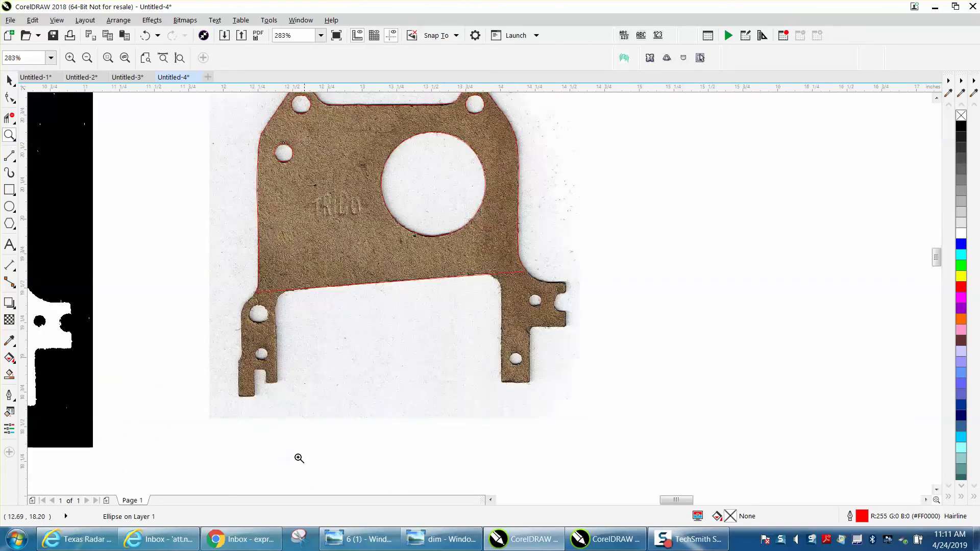
left_click(9, 80)
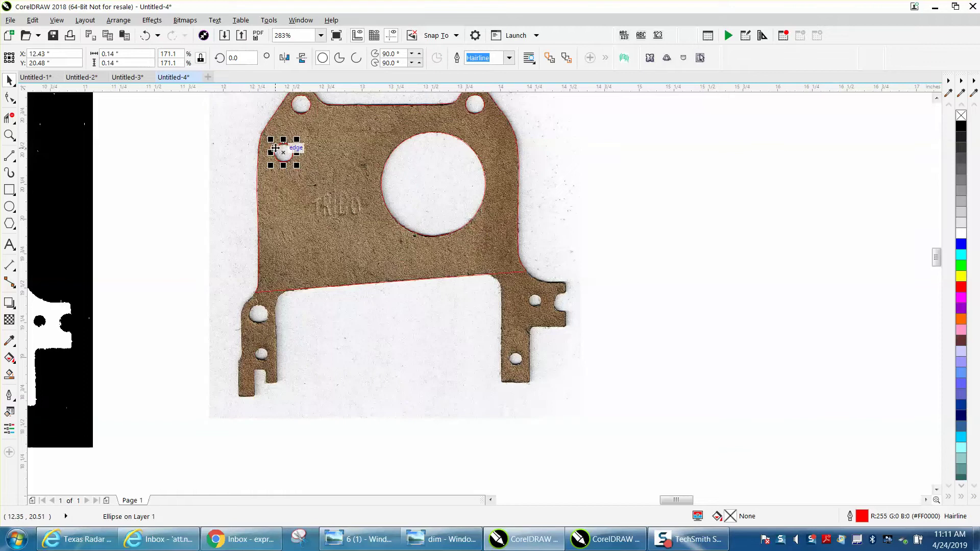
left_click_drag(284, 153, 258, 313)
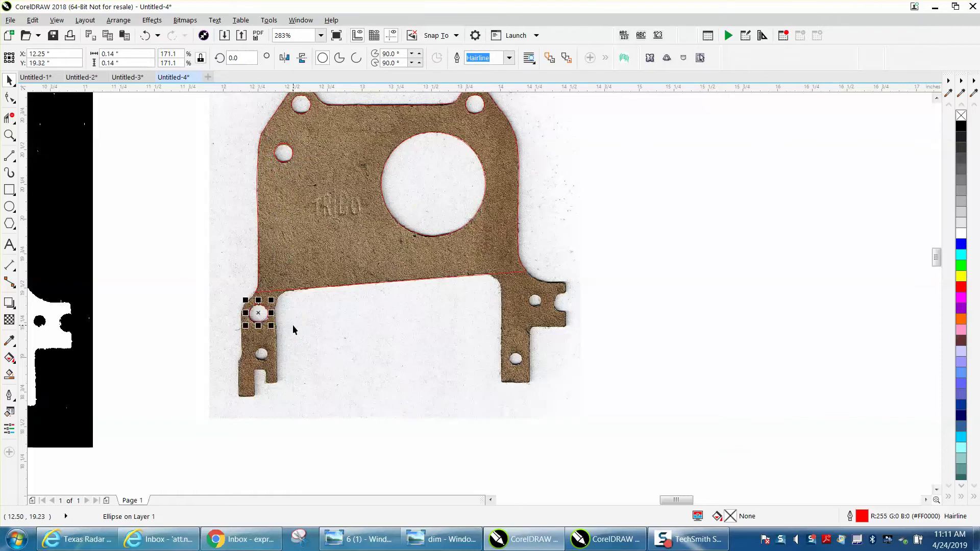
key("ctrl+d")
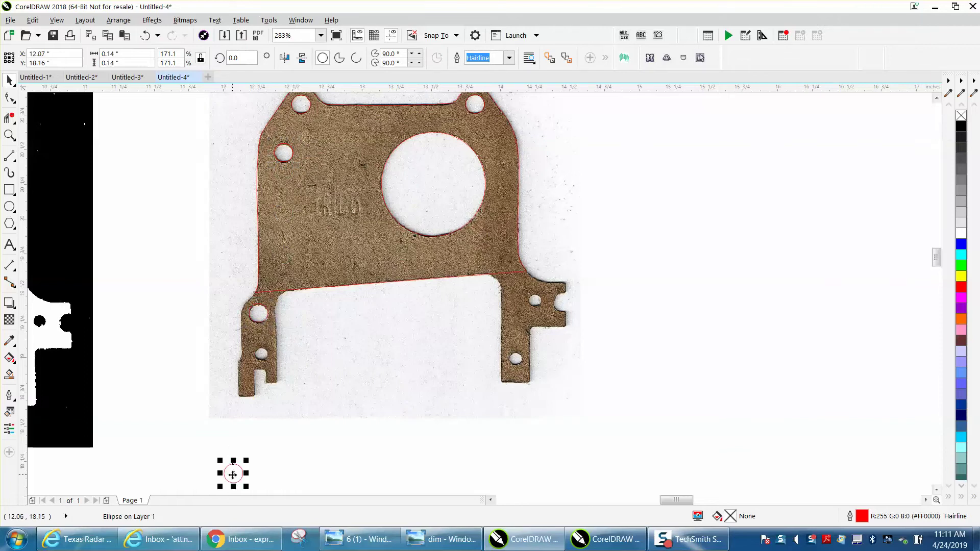
- Place the duplicate on the left leg's lower hole and shrink it from 0.14" to 0.09"
left_click_drag(233, 475, 419, 357)
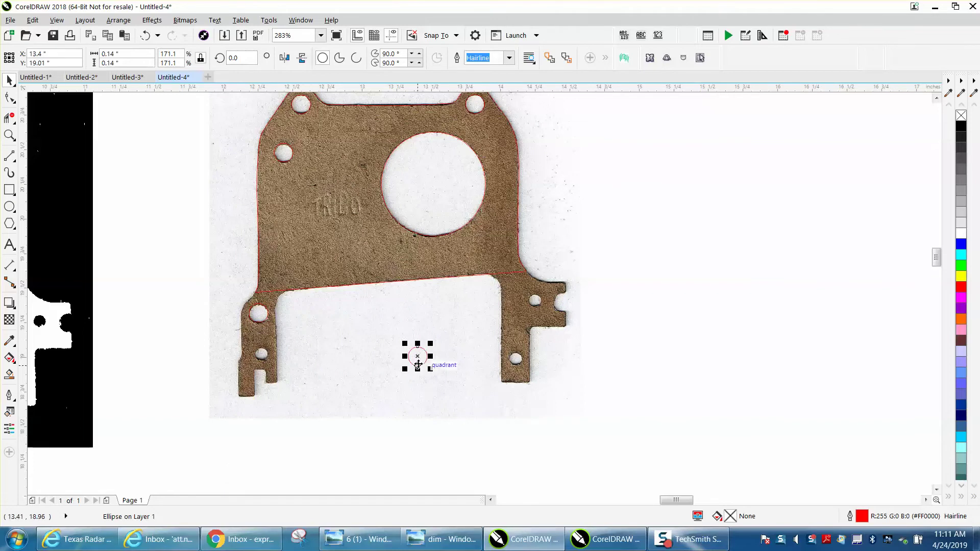
left_click_drag(417, 357, 290, 353)
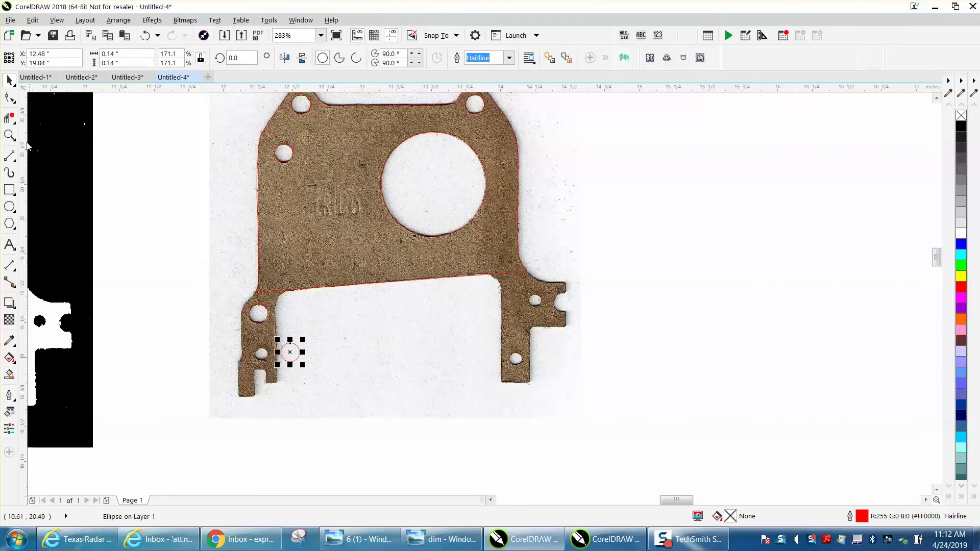
left_click(9, 135)
left_click_drag(227, 311, 385, 416)
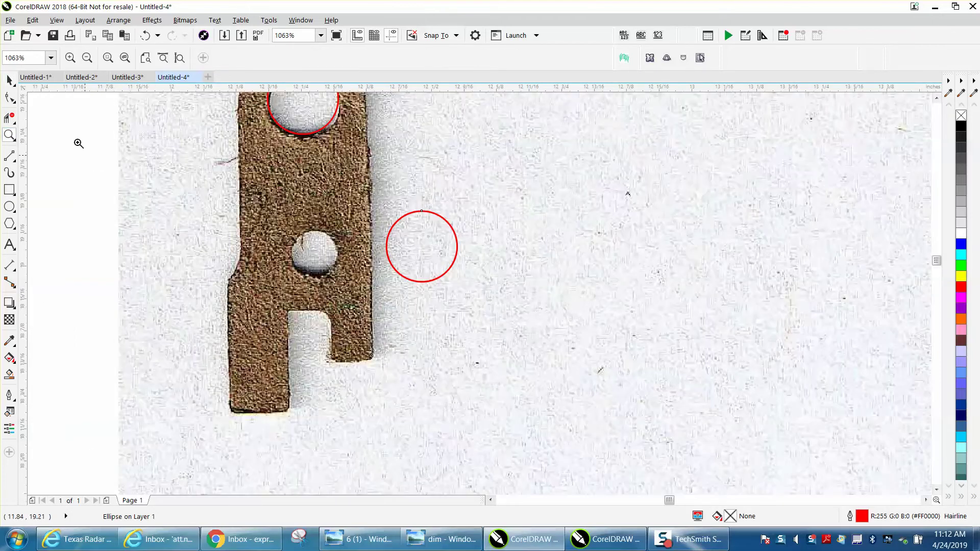
left_click(9, 80)
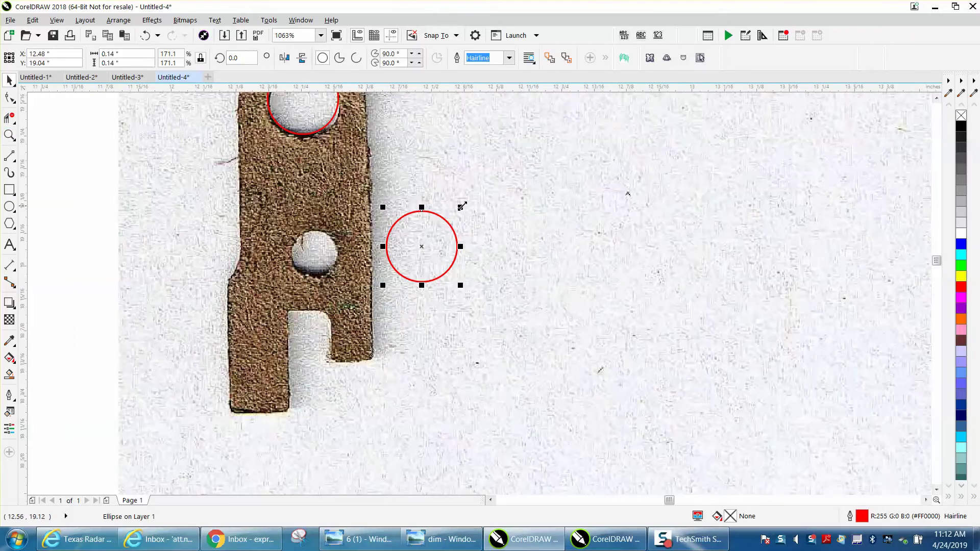
left_click_drag(462, 207, 313, 255)
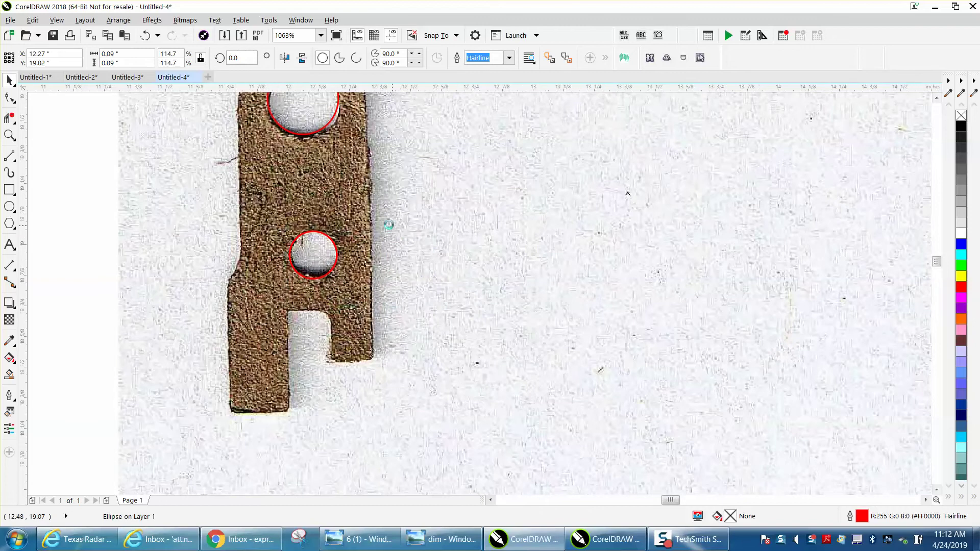
scroll(388, 224, "down", 5)
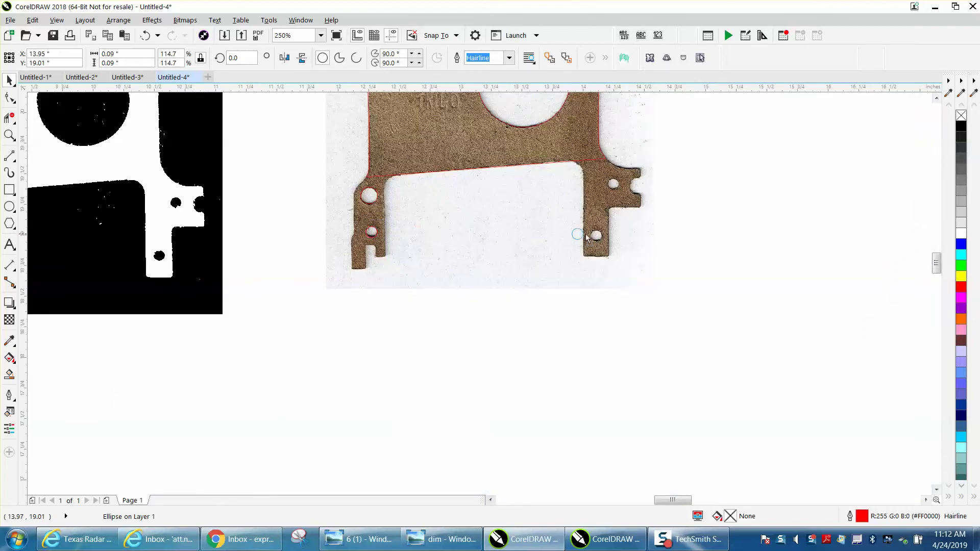
- Put the small circle on one right-tab hole and a duplicate on the other
left_click_drag(587, 237, 603, 235)
key("ctrl+d")
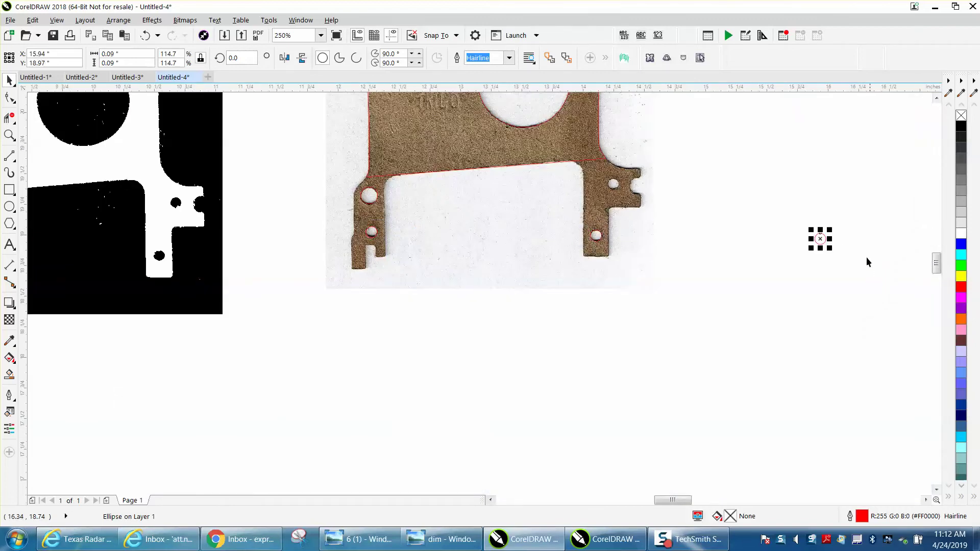
left_click_drag(820, 238, 616, 186)
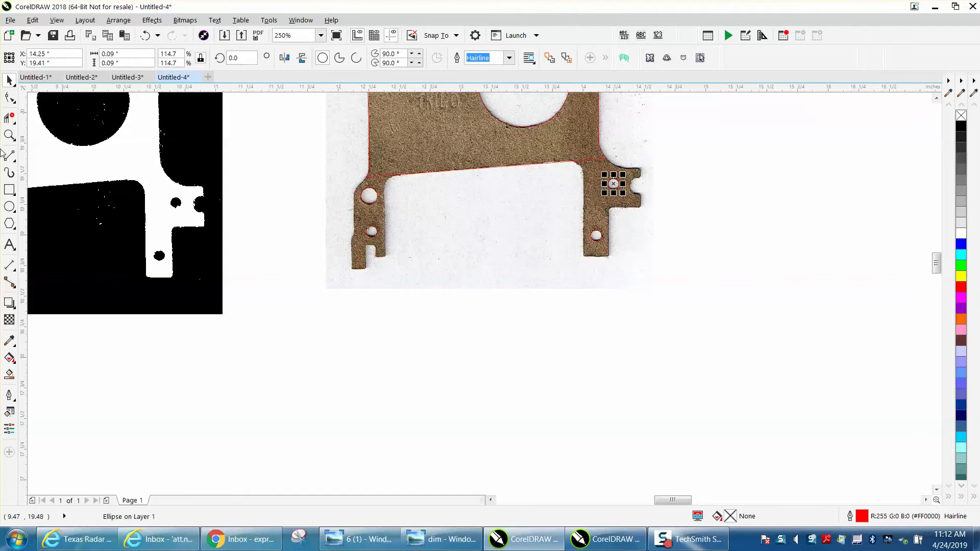
- Nudge the lower and upper circles slightly so each fits its hole
left_click(9, 136)
left_click_drag(589, 170, 682, 273)
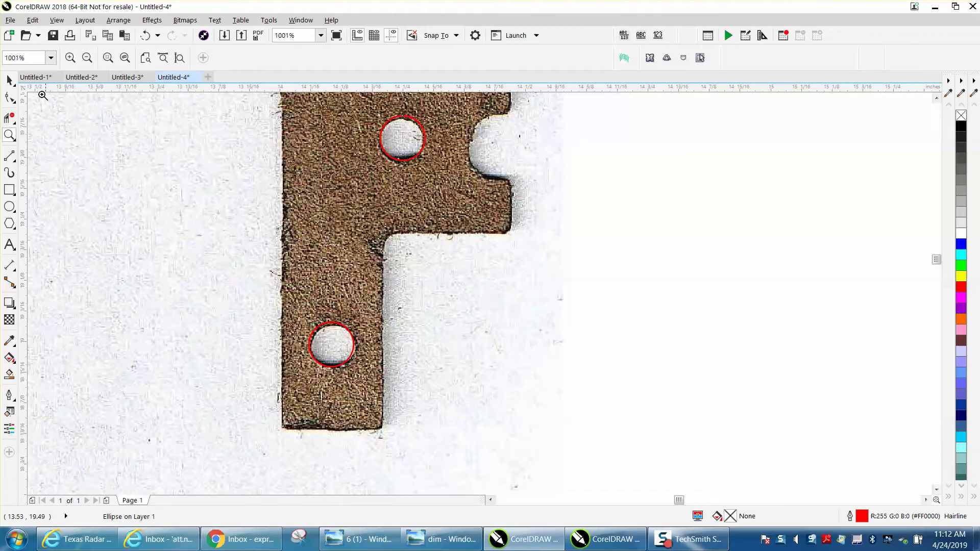
left_click(9, 80)
left_click(345, 327)
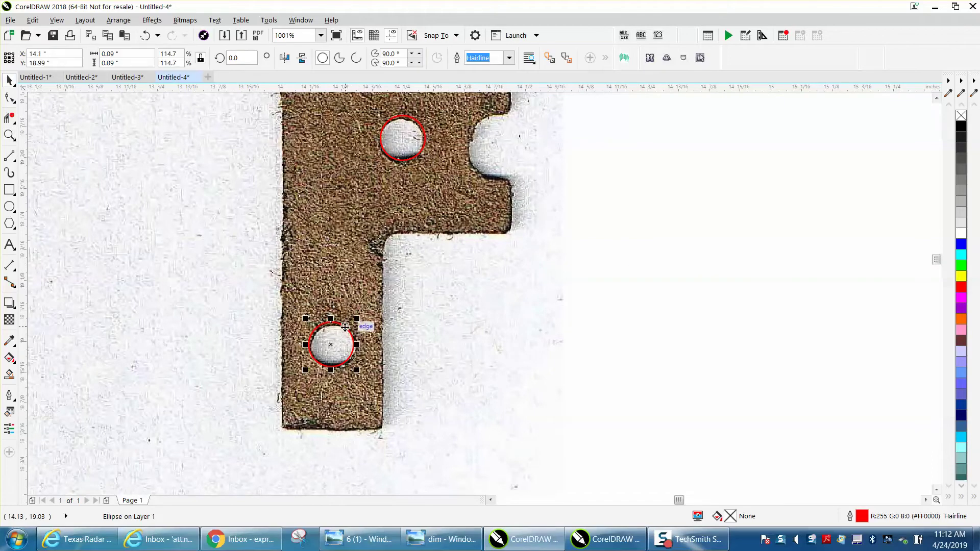
left_click_drag(346, 327, 344, 327)
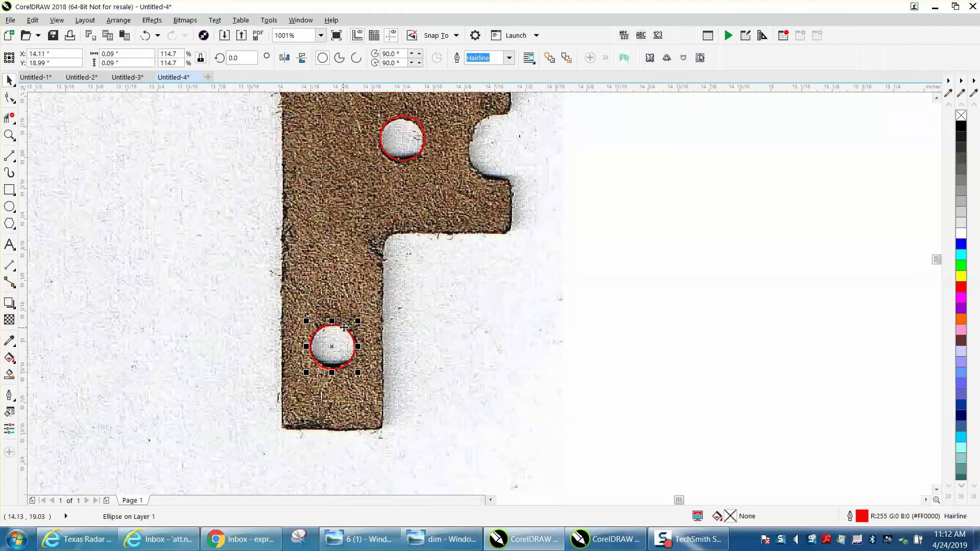
left_click(404, 161)
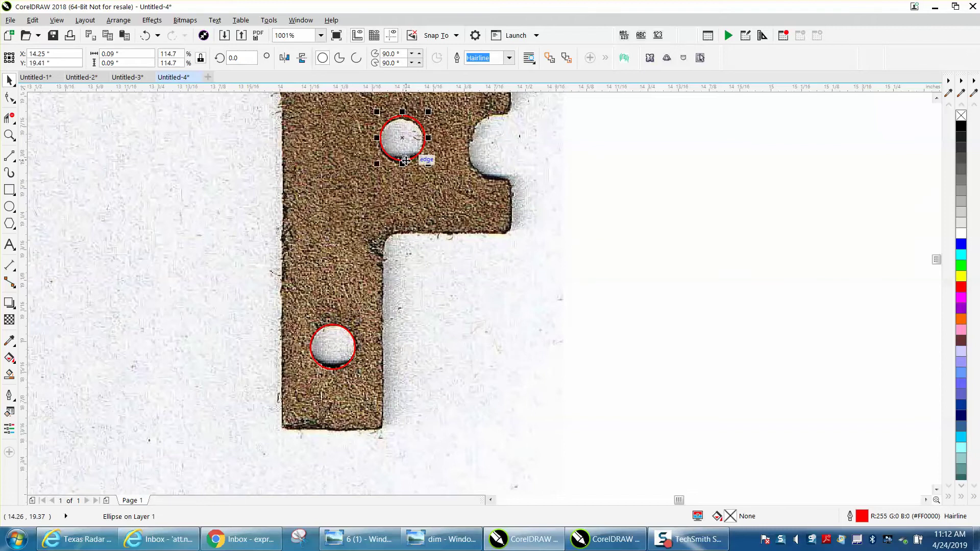
left_click_drag(404, 162, 406, 161)
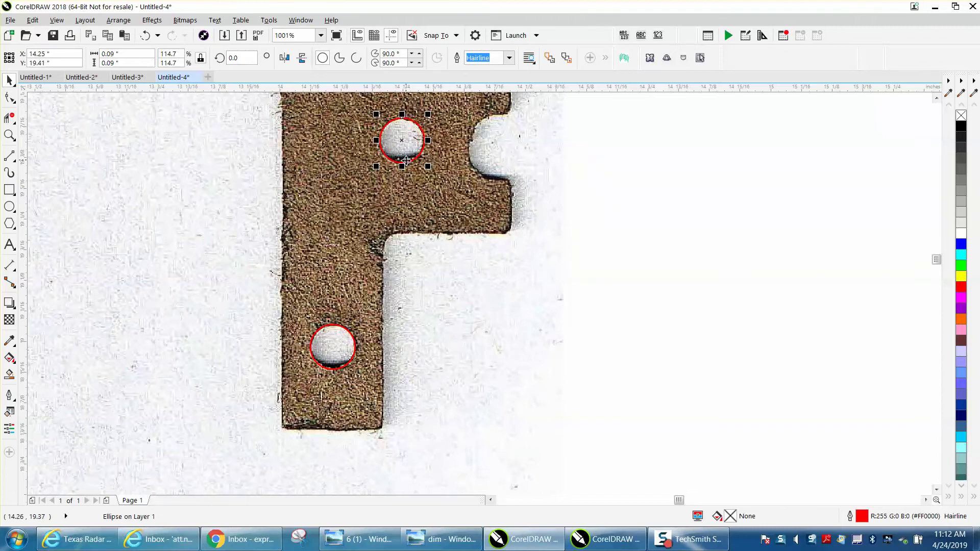
scroll(602, 234, "down", 2)
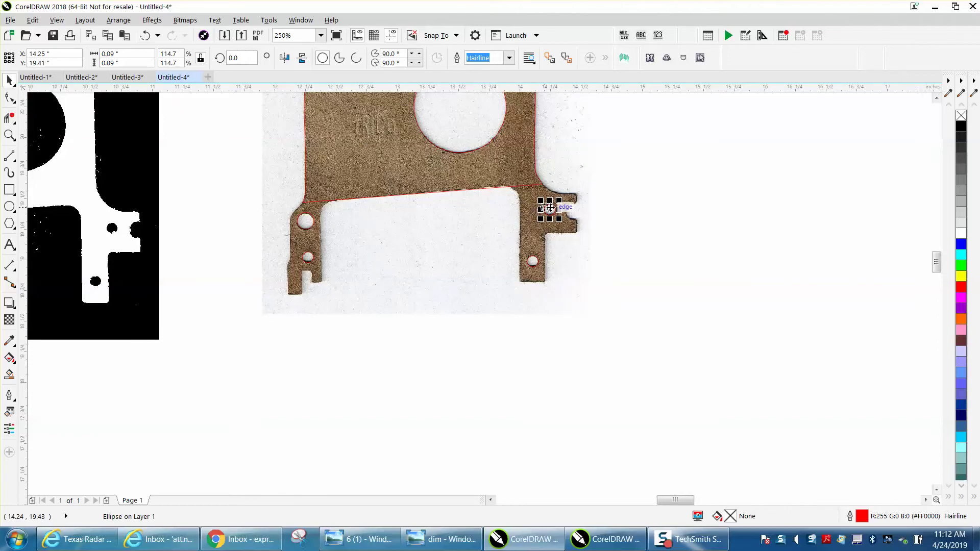
- Zoom into the lower-left leg and discard a trial straight line from the outline's corner
left_click(9, 135)
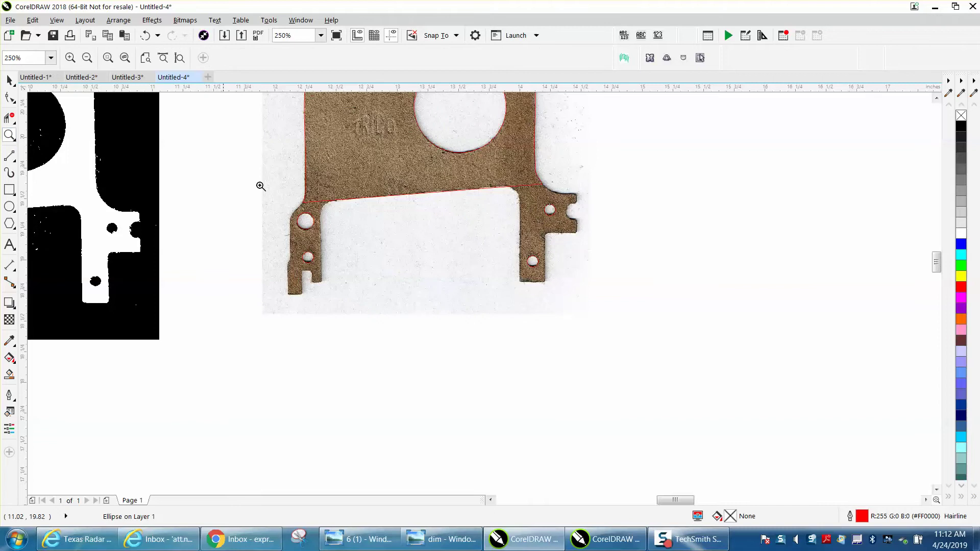
left_click_drag(276, 185, 445, 323)
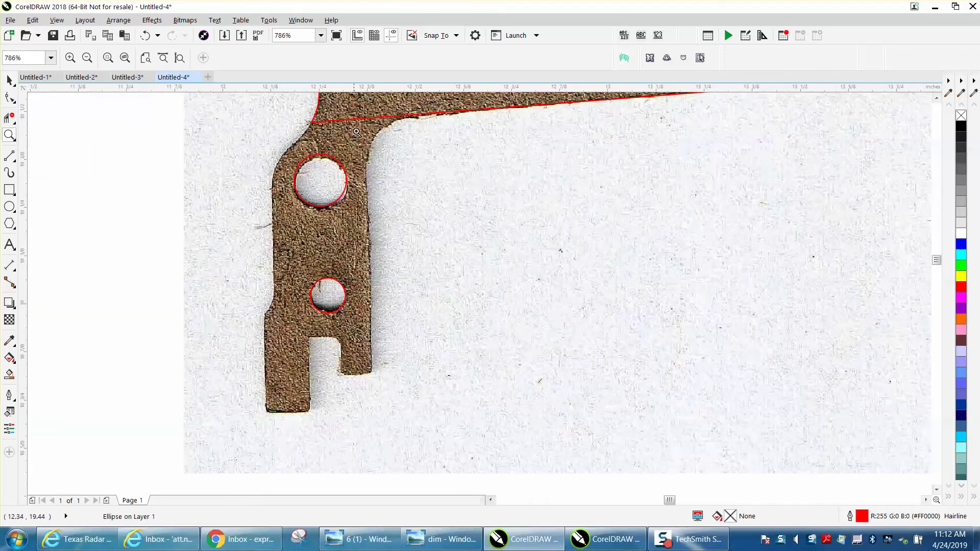
left_click(15, 163)
left_click(52, 170)
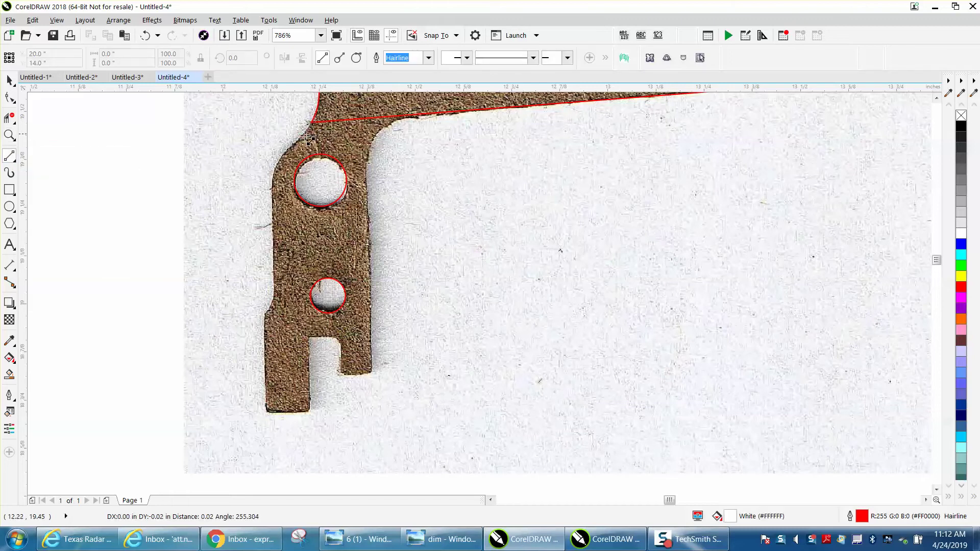
left_click_drag(314, 123, 267, 214)
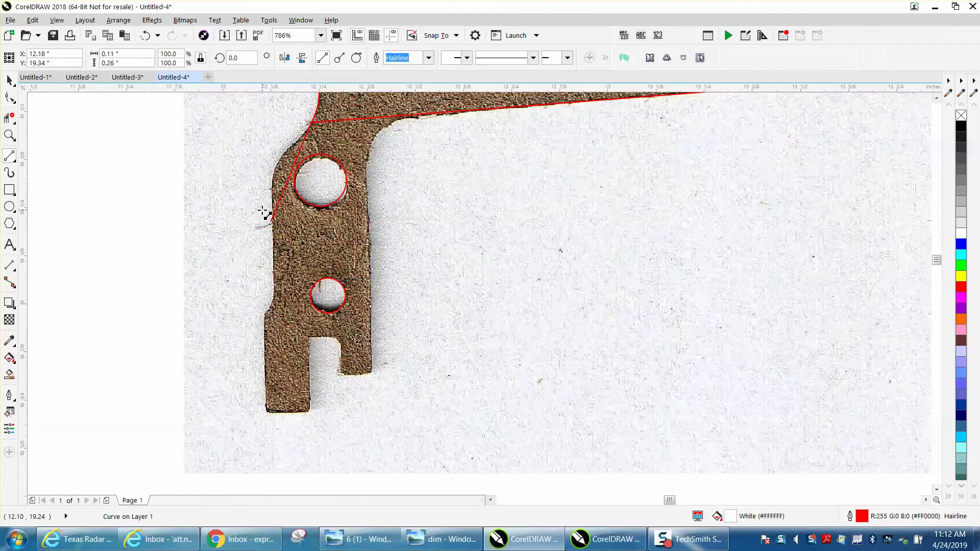
key("Escape")
- Freehand-trace the leg's outer edge and notch as an 18-node red curve
left_click(12, 160)
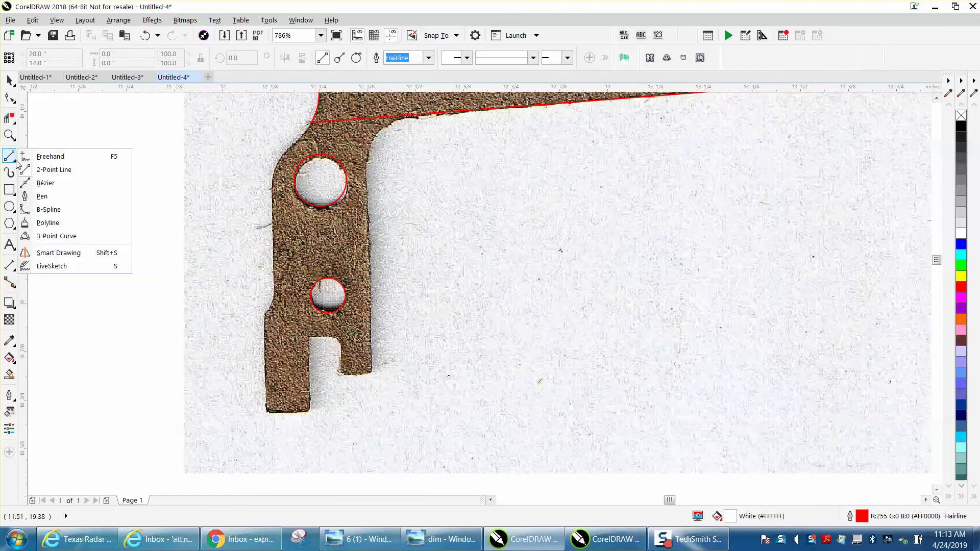
left_click(46, 157)
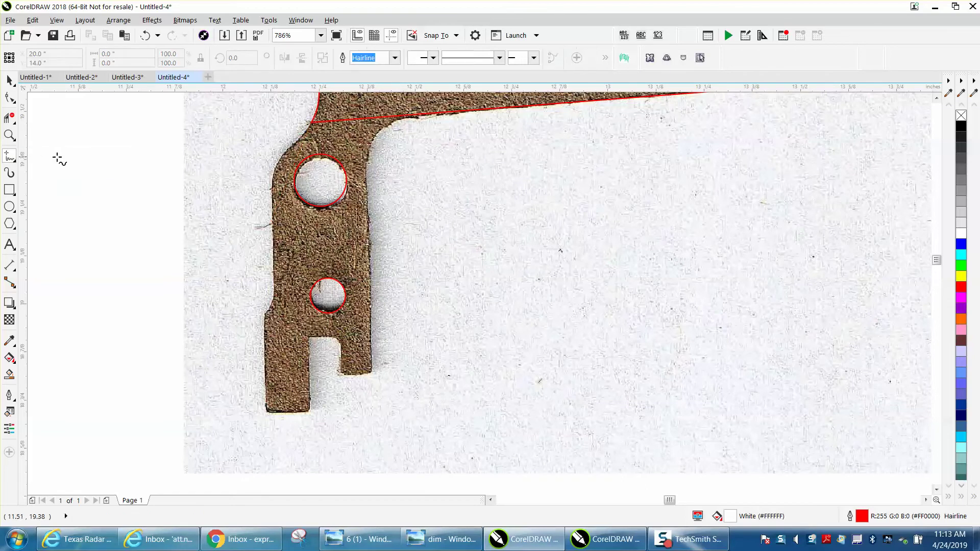
left_click(314, 126)
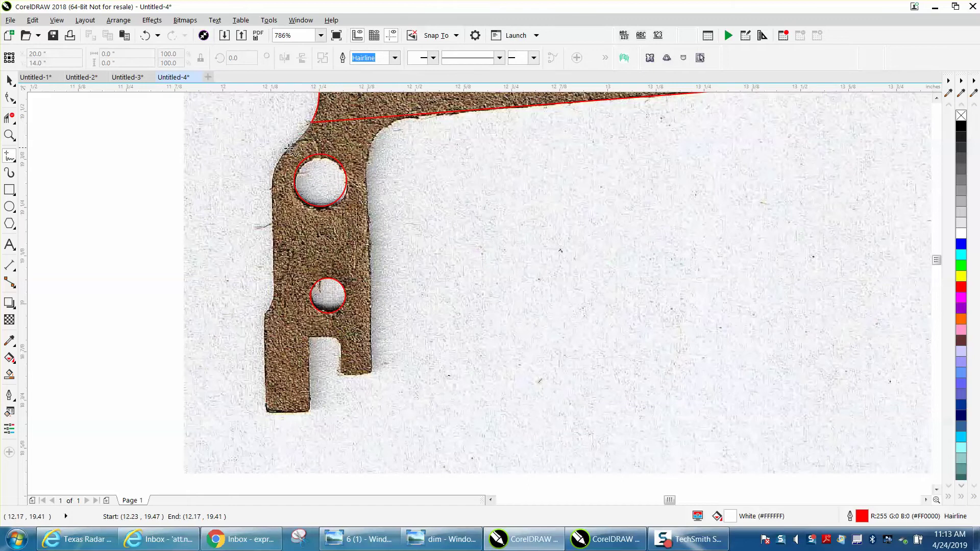
mouse_move(281, 155)
left_mouse_down()
mouse_move(271, 181)
mouse_move(266, 393)
mouse_move(267, 405)
mouse_move(295, 415)
mouse_move(310, 401)
mouse_move(316, 337)
mouse_move(335, 343)
mouse_move(347, 375)
mouse_move(375, 355)
mouse_move(367, 163)
mouse_move(372, 139)
mouse_move(415, 120)
left_mouse_up()
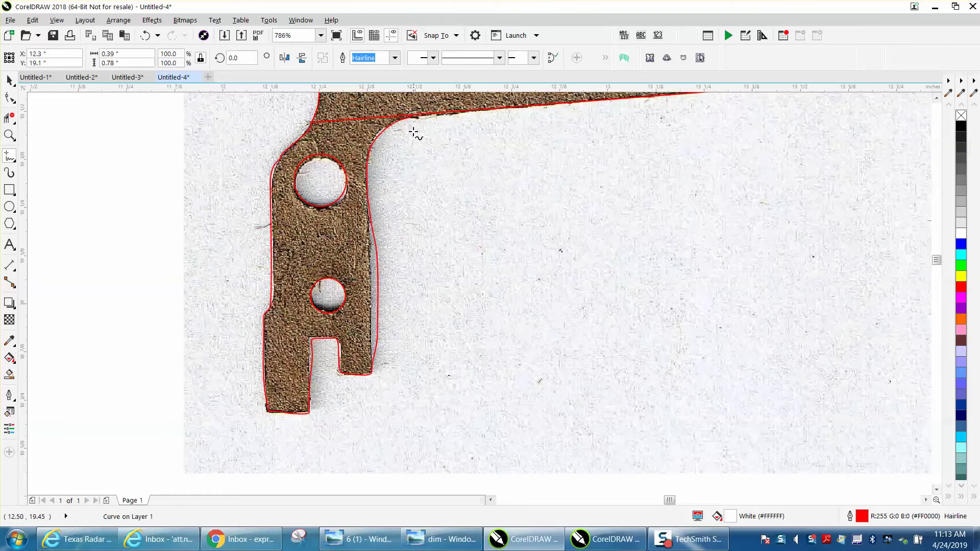
left_click(9, 97)
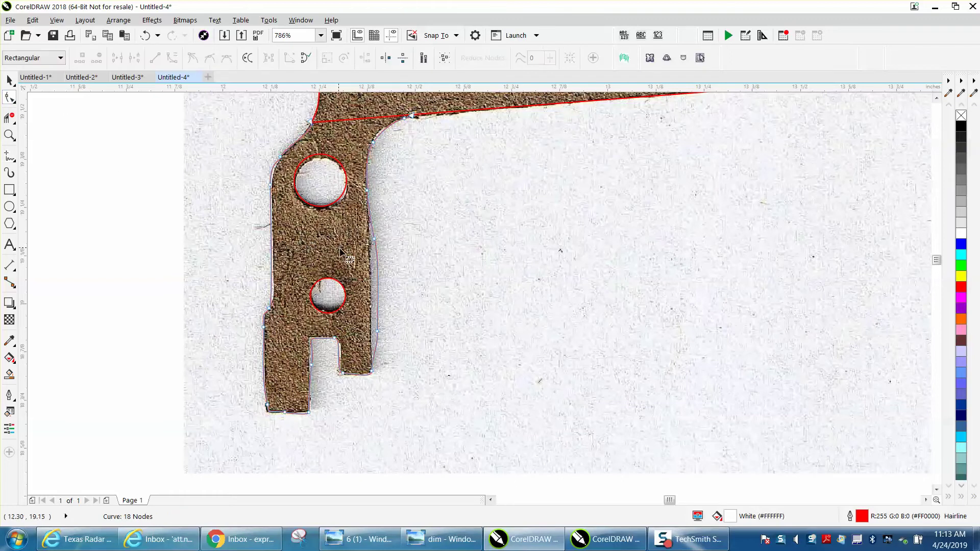
- Pull the right-edge nodes onto the part's edge, make one a cusp and delete a spare node
left_click(10, 135)
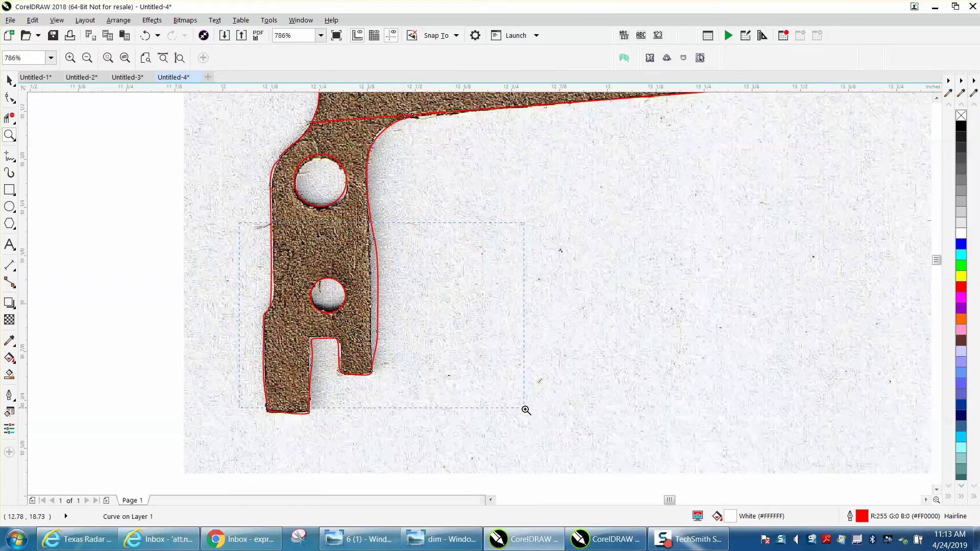
left_click_drag(527, 410, 526, 410)
left_click(10, 97)
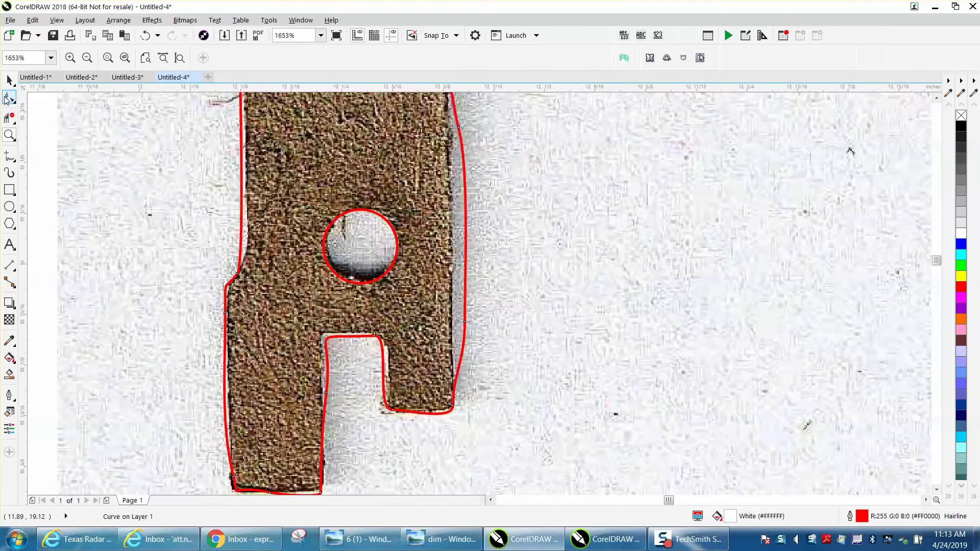
left_click(457, 130)
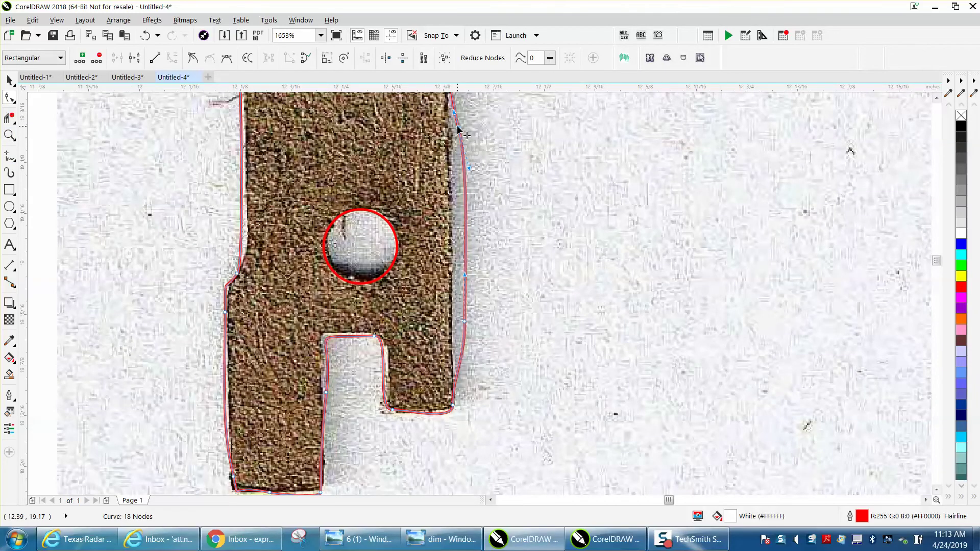
left_click_drag(458, 128, 452, 129)
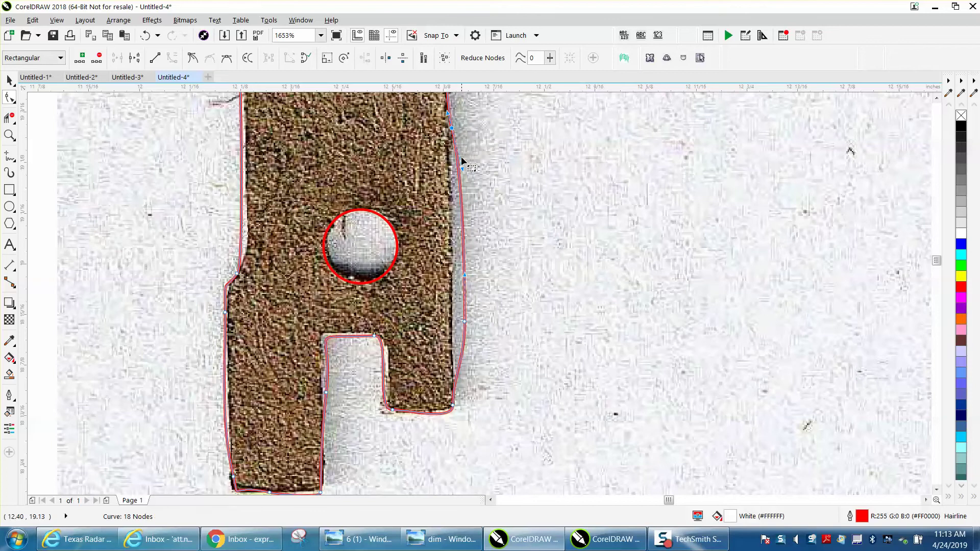
left_click_drag(463, 168, 456, 172)
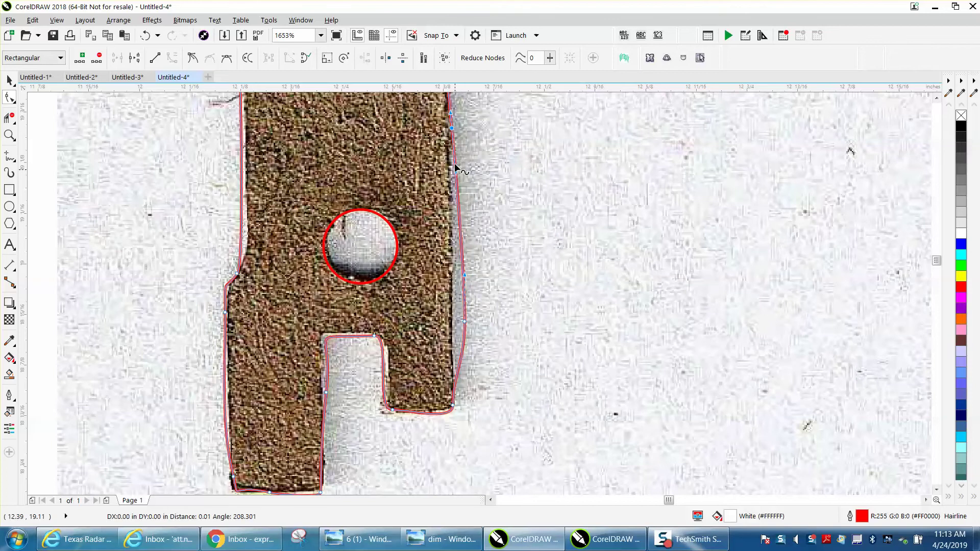
right_click(453, 129)
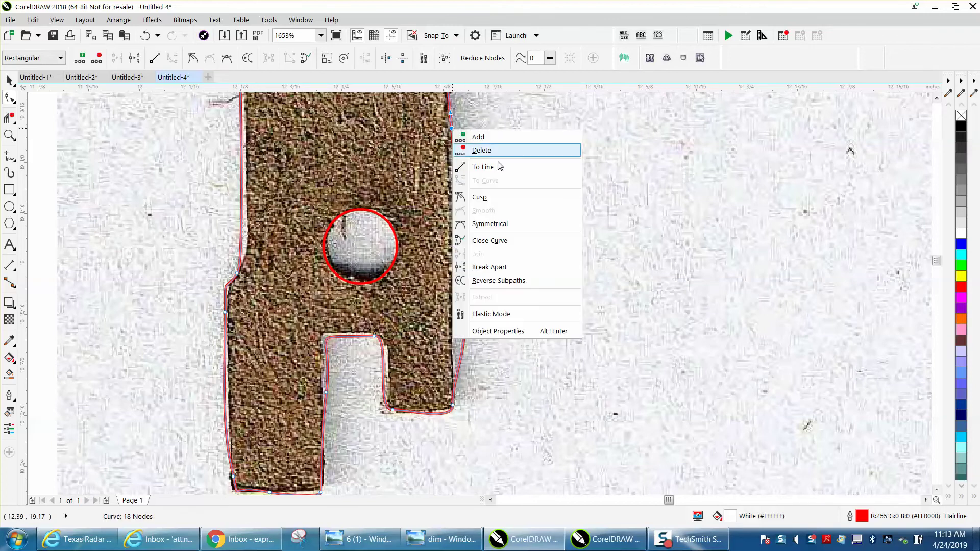
left_click(494, 198)
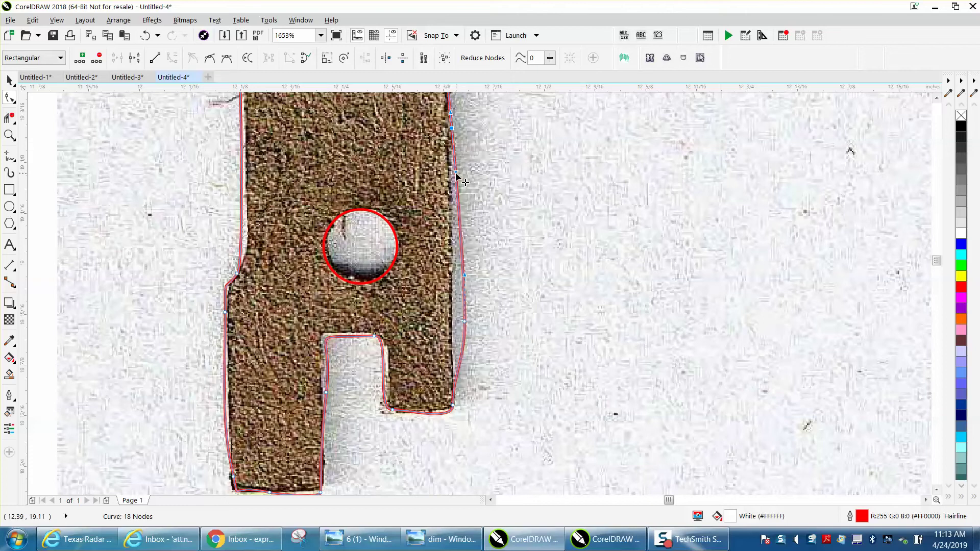
left_click_drag(456, 174, 451, 174)
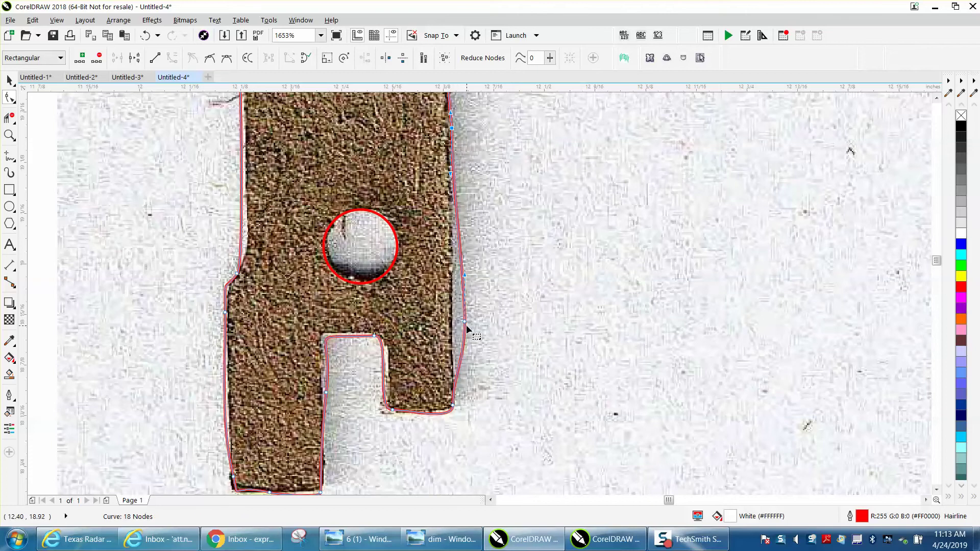
key("Delete")
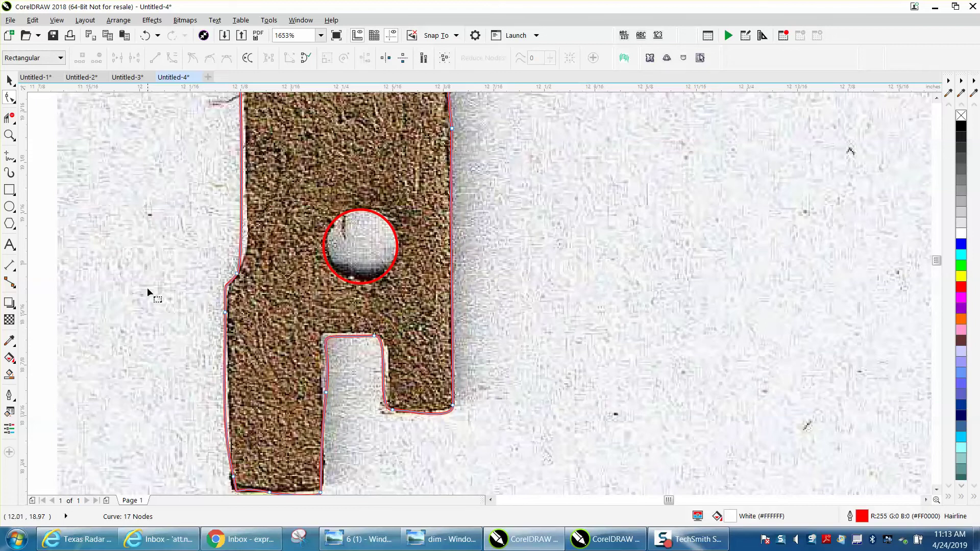
- Straighten the left-edge segment above the notch by converting its nodes To Line
key("F3")
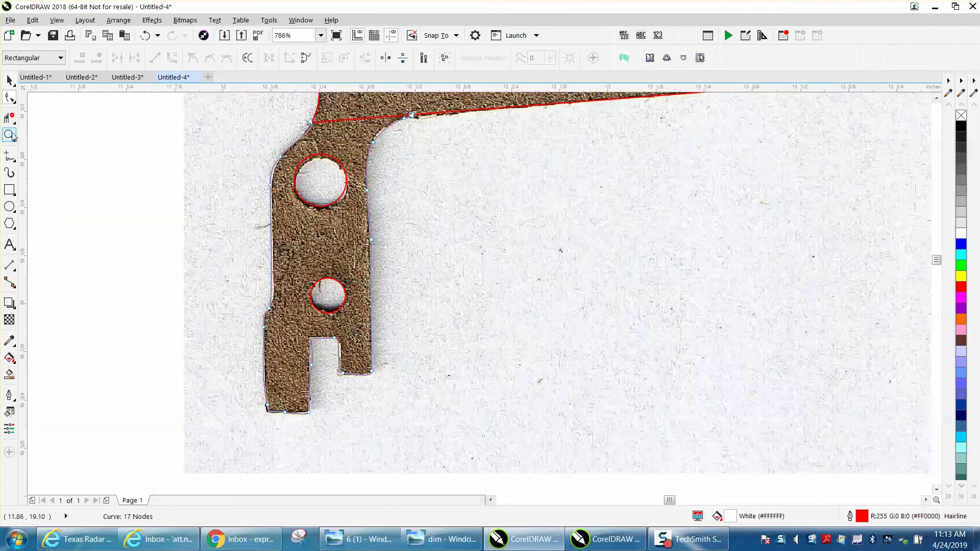
left_click(11, 137)
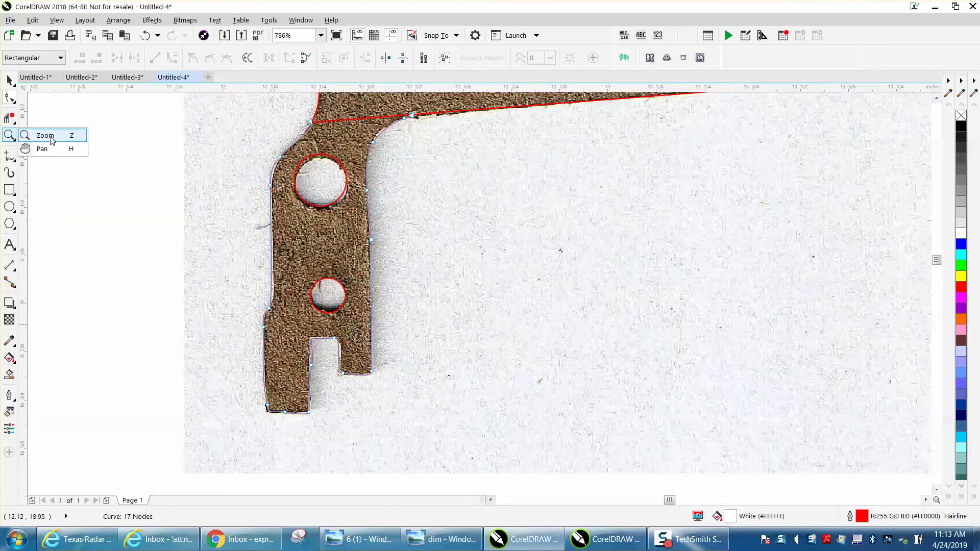
left_click(45, 135)
left_click_drag(216, 278, 507, 464)
left_click(10, 97)
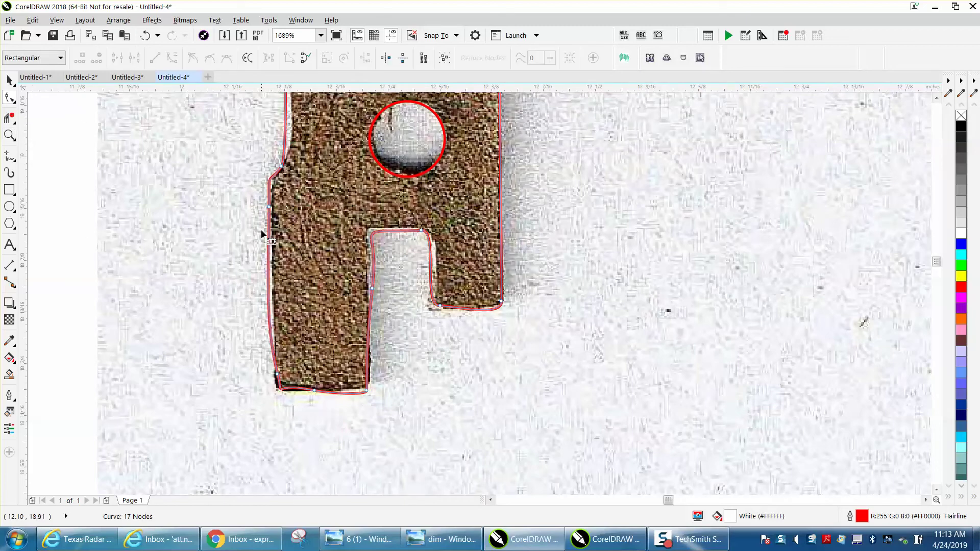
left_click(269, 207)
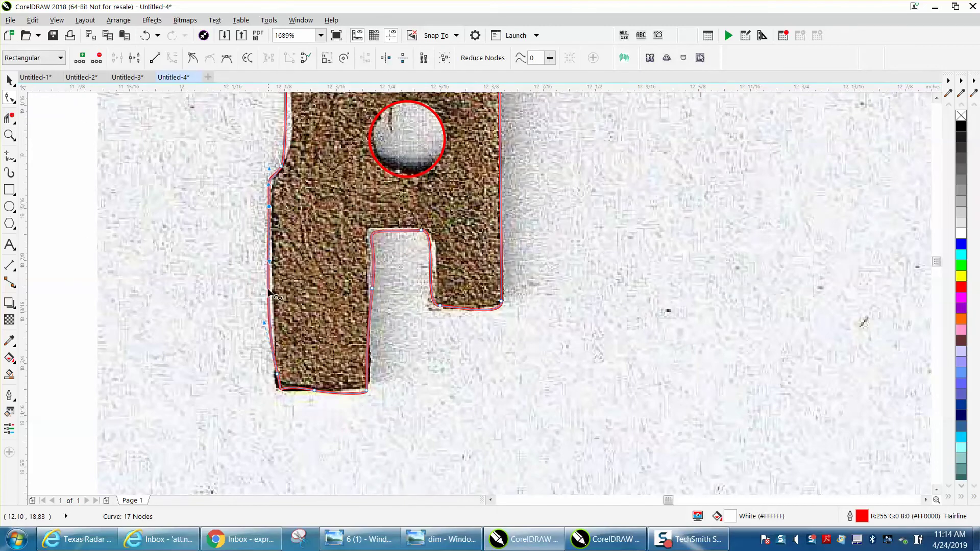
left_click_drag(254, 205, 279, 376)
right_click(288, 383)
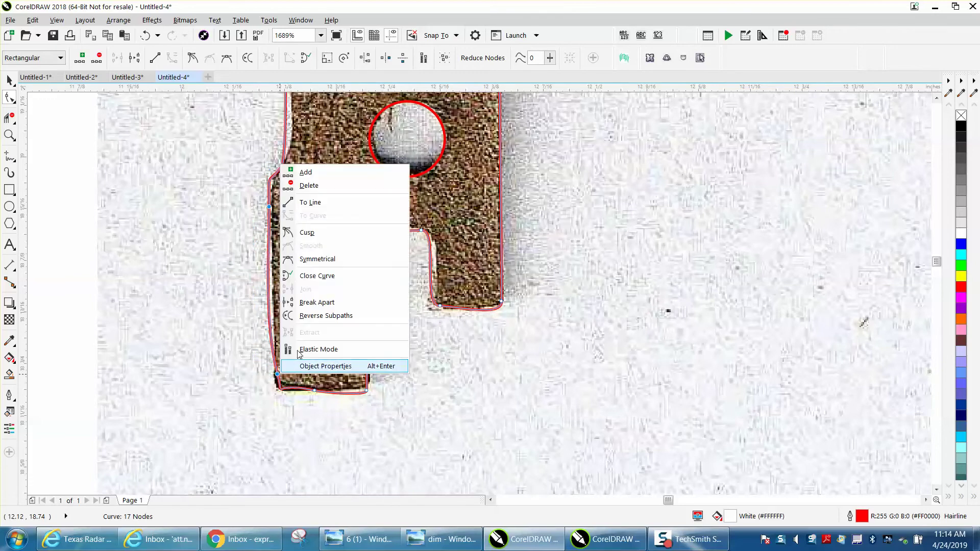
left_click(312, 203)
scroll(312, 203, "down", 5)
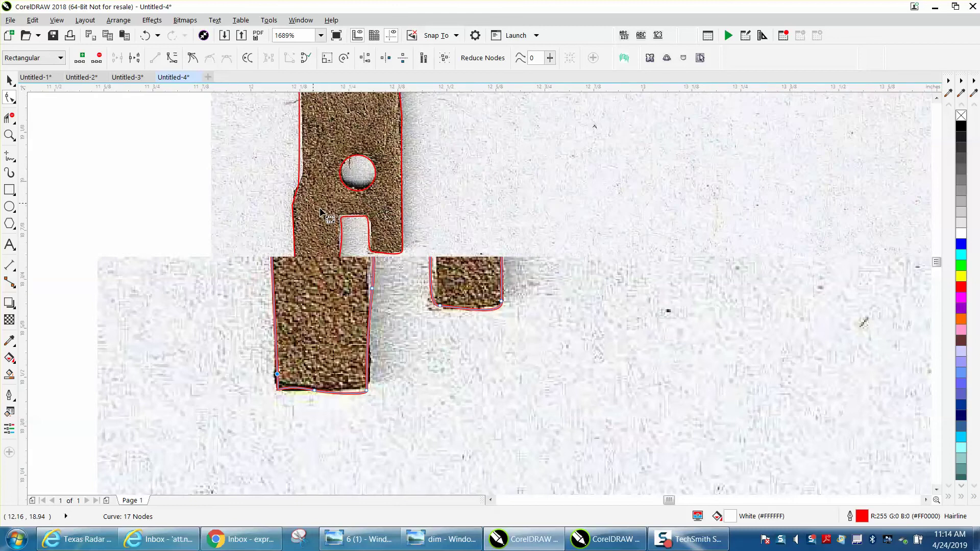
- Make the left-edge node by the lower hole a cusp and pull the segment above it onto the edge
left_click(14, 136)
left_click_drag(412, 236, 412, 236)
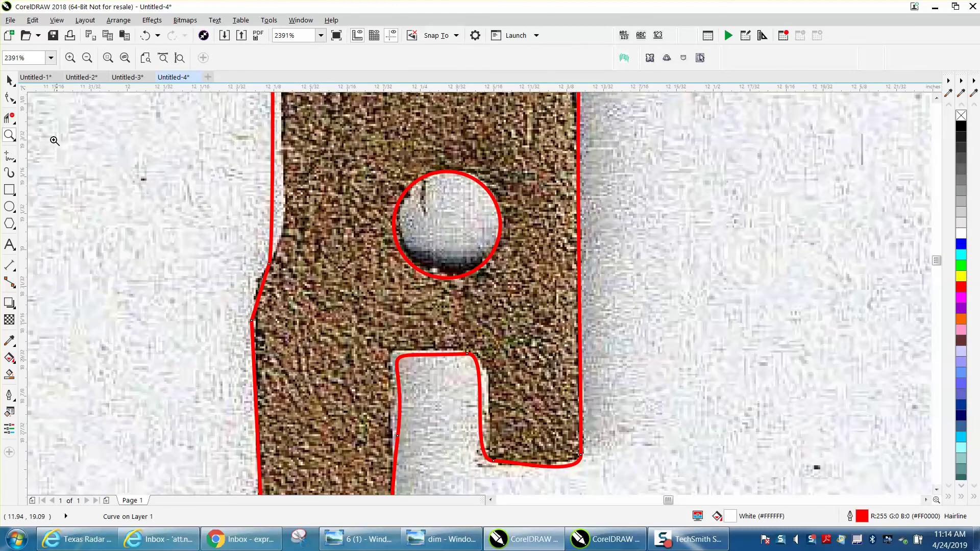
left_click(12, 102)
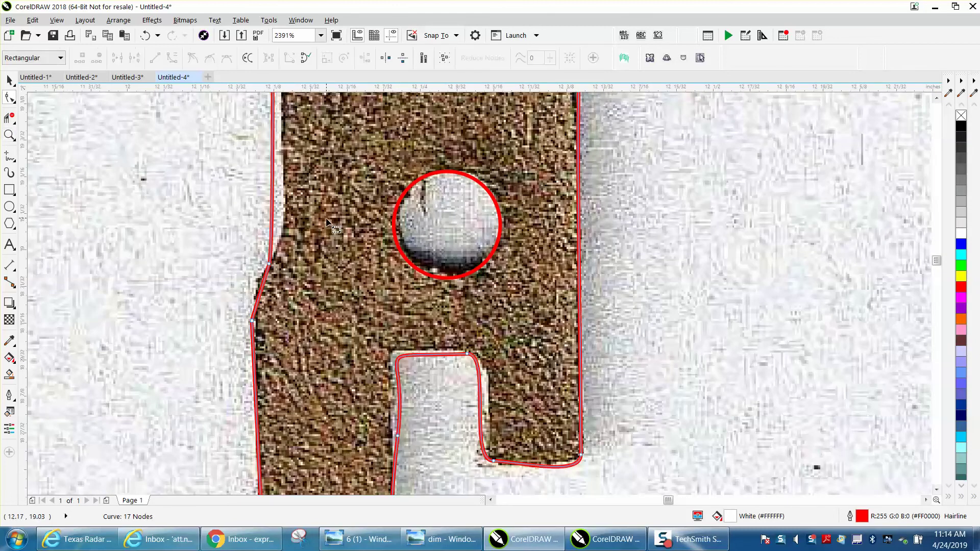
right_click(270, 265)
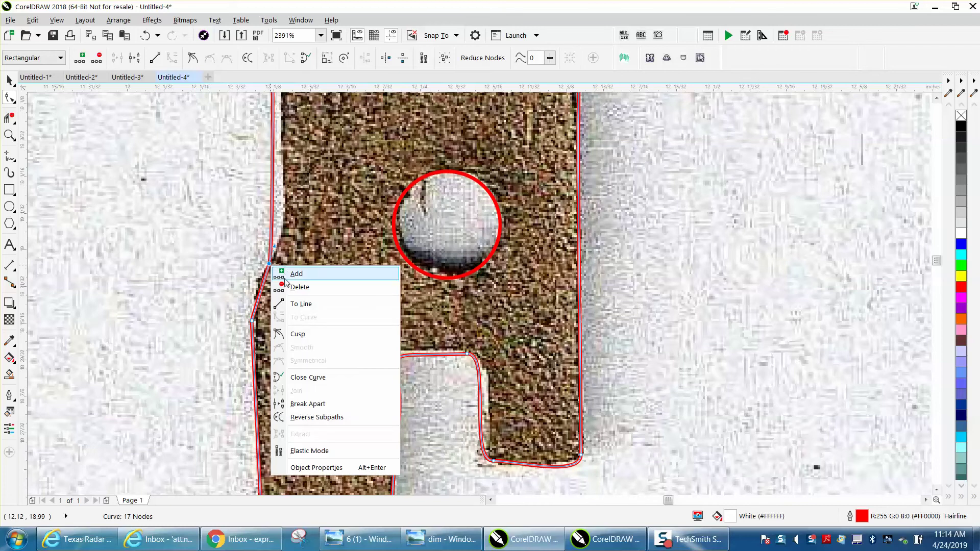
left_click(297, 334)
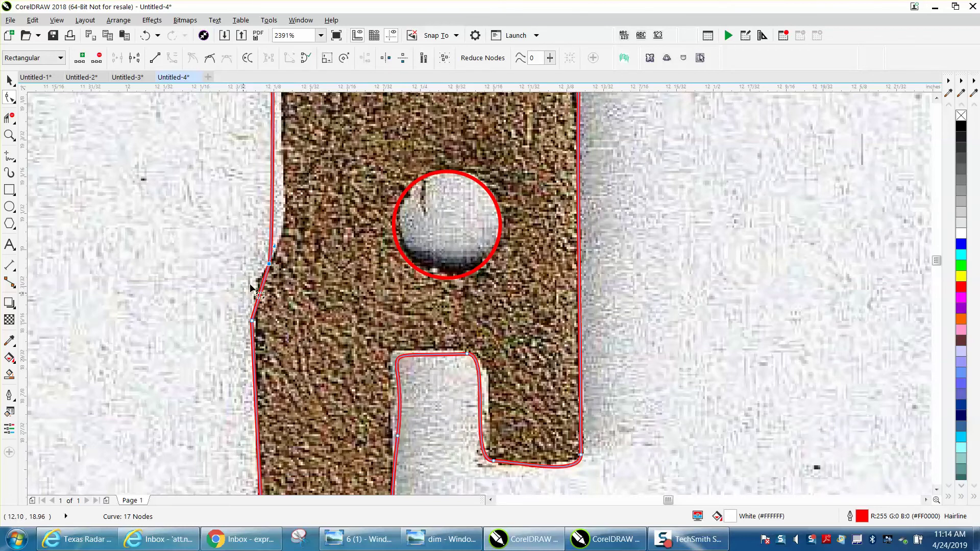
left_click(224, 271)
left_click(270, 266)
left_click_drag(274, 246, 301, 232)
scroll(302, 232, "down", 5)
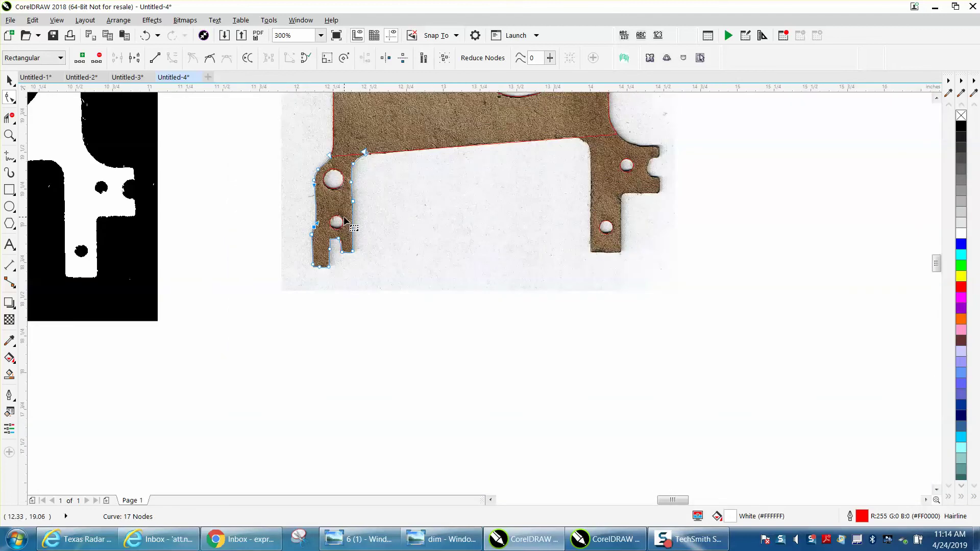
- Draw a 3-point curve down the right leg's inner left edge, bent at the inner corner
left_click(9, 135)
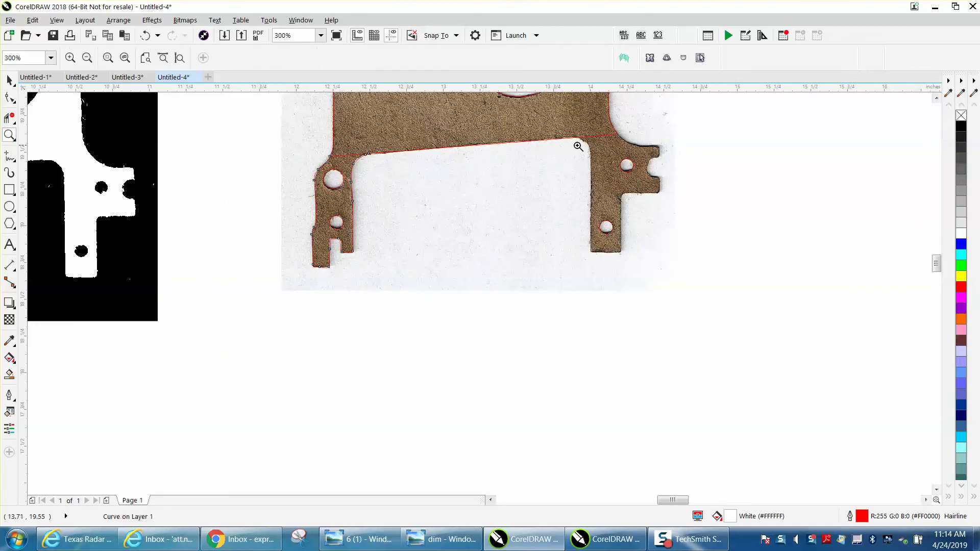
left_click_drag(570, 117, 759, 292)
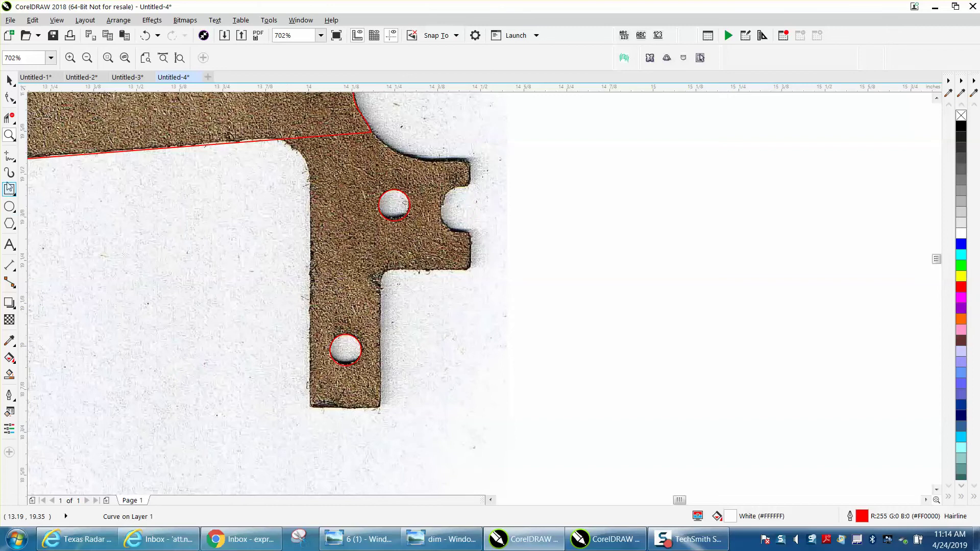
left_click(17, 163)
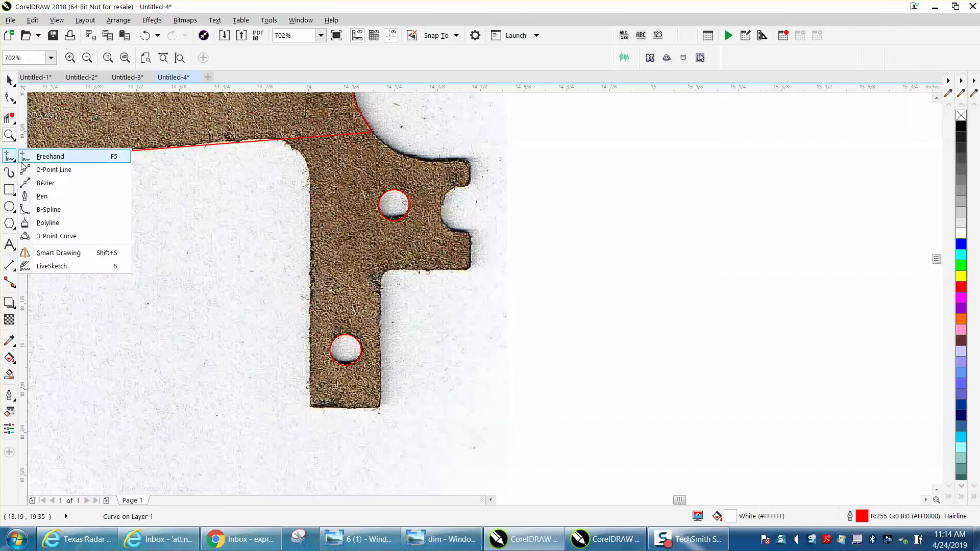
left_click(53, 236)
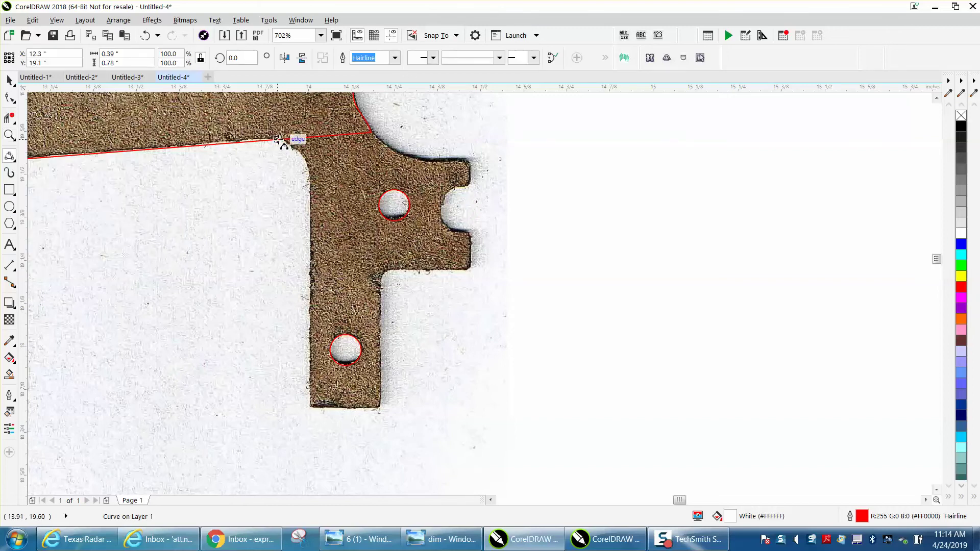
left_click_drag(279, 140, 310, 391)
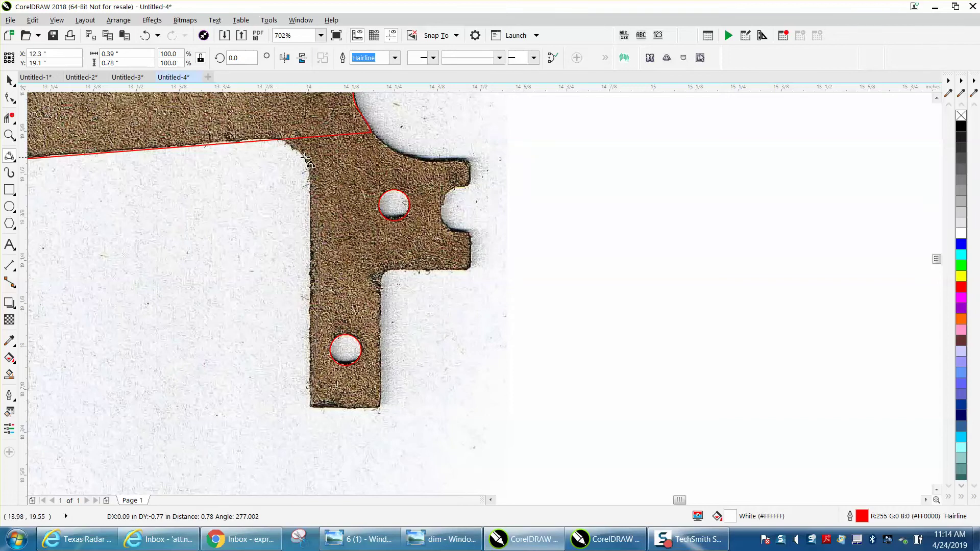
left_click(307, 162)
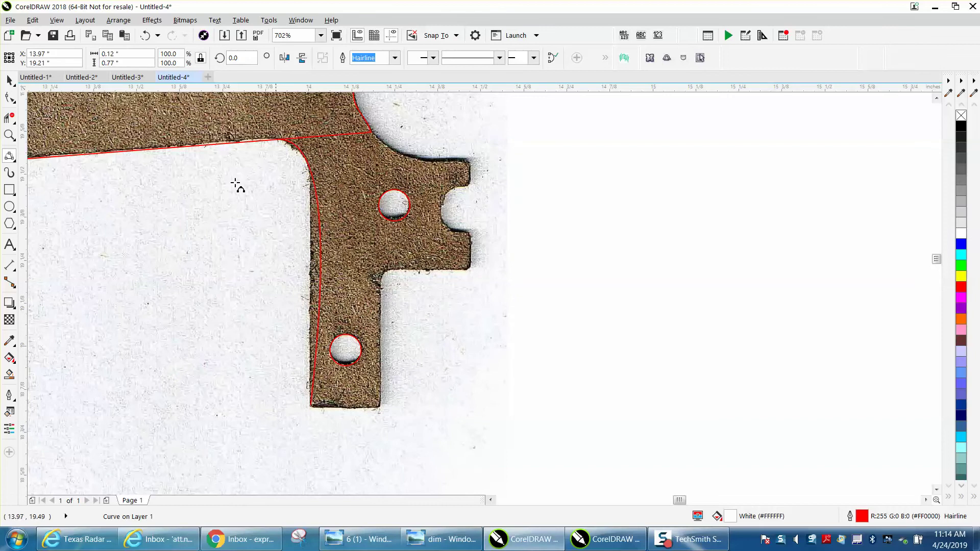
- Adjust the curve's bottom node handle so it runs straight along the leg's edge
left_click(9, 97)
left_click(309, 403)
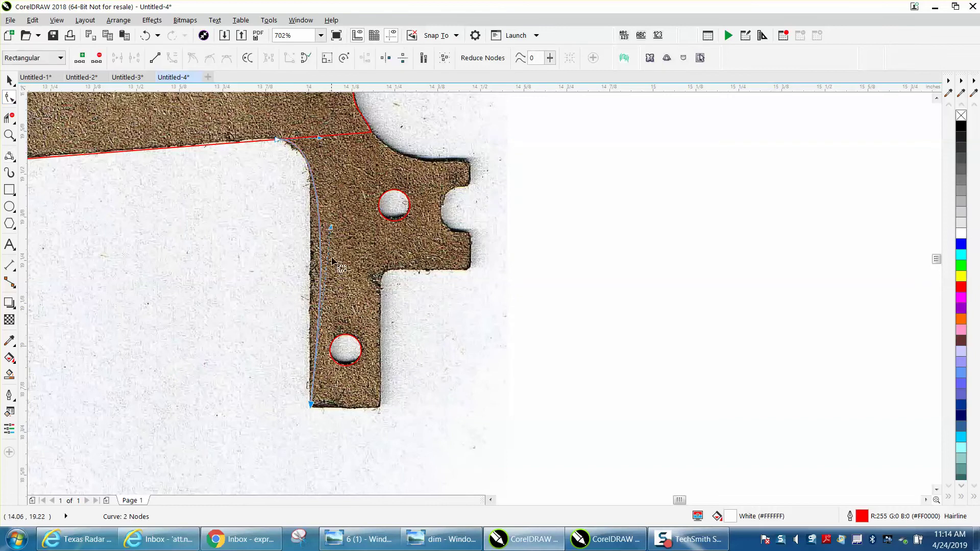
left_click_drag(331, 229, 312, 229)
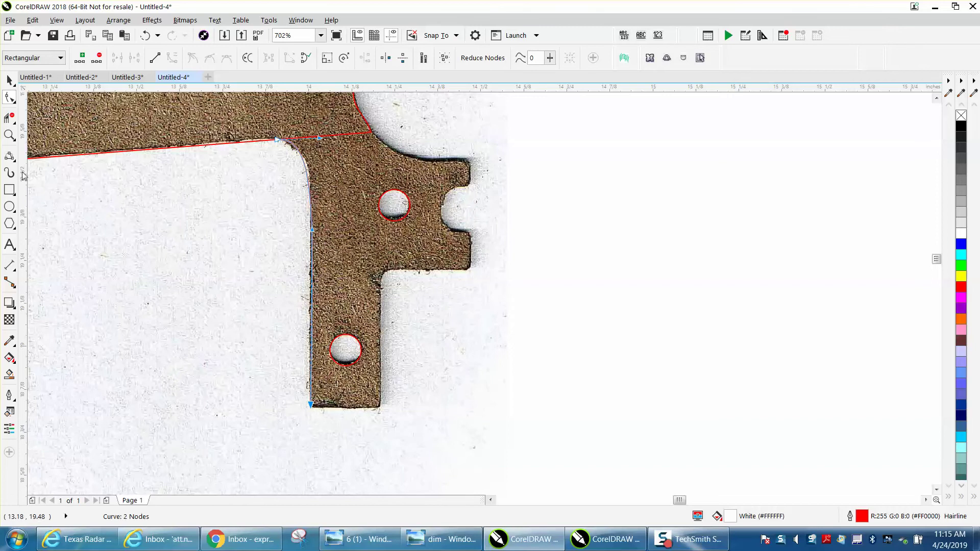
left_click(10, 156)
left_click(44, 170)
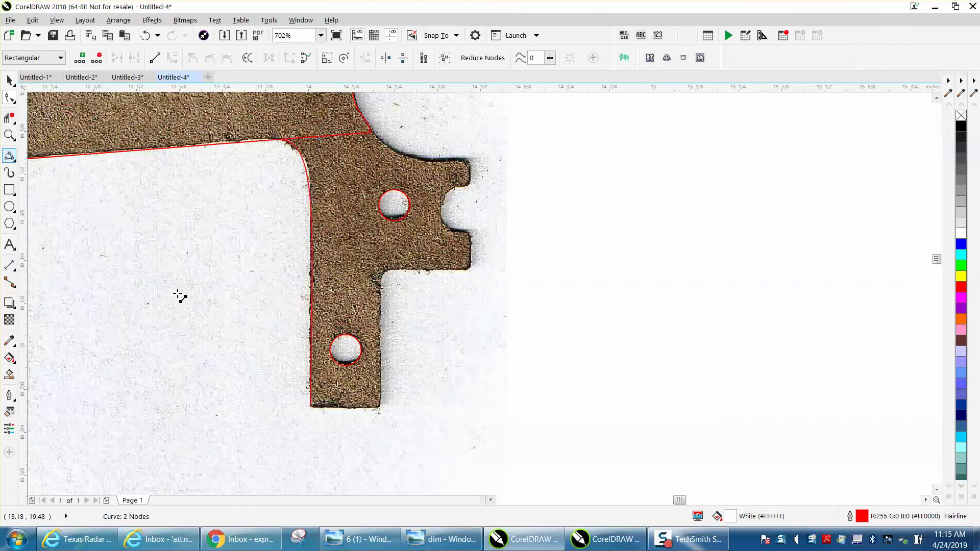
- Trace the right leg's bottom and right edges with straight lines, then the tab's curved top with a 3-point curve
left_click_drag(310, 406, 472, 234)
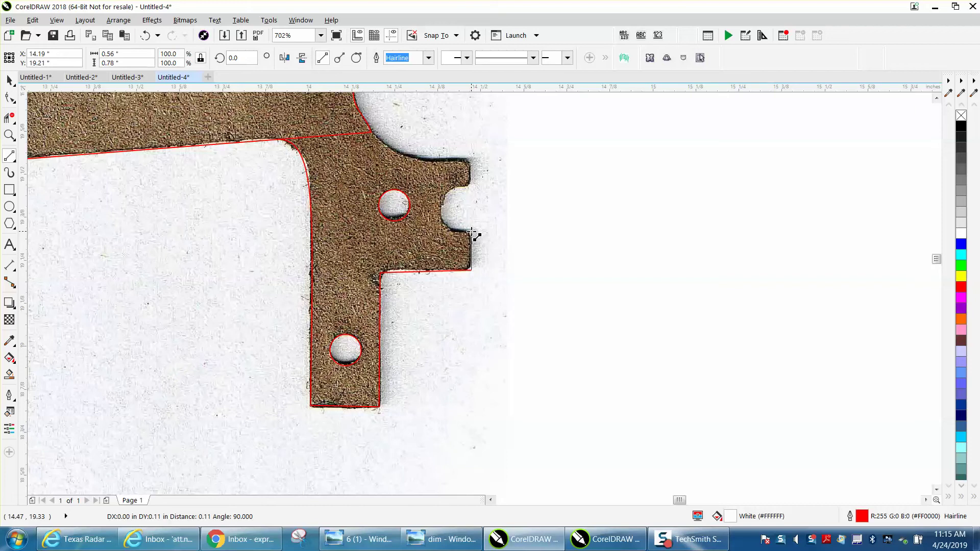
left_click_drag(472, 234, 469, 162)
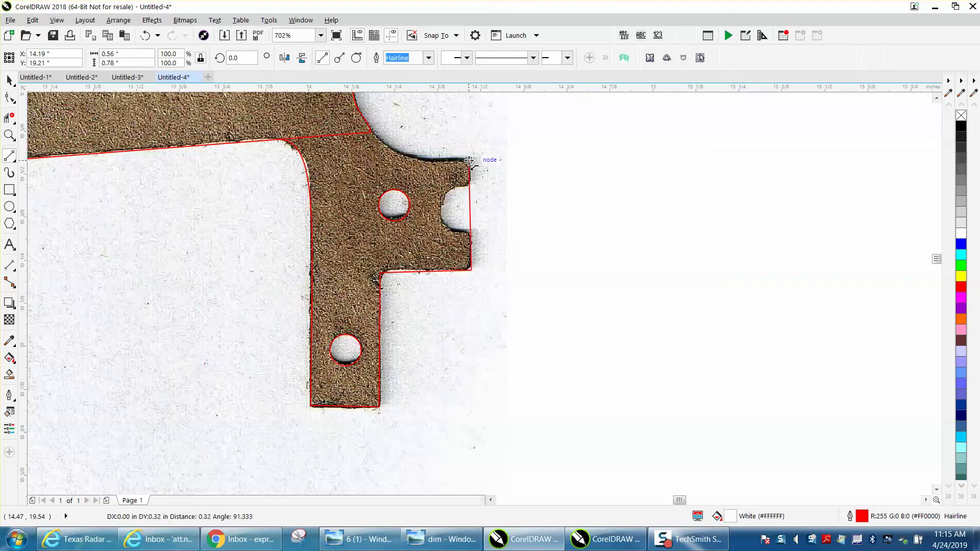
left_click(14, 160)
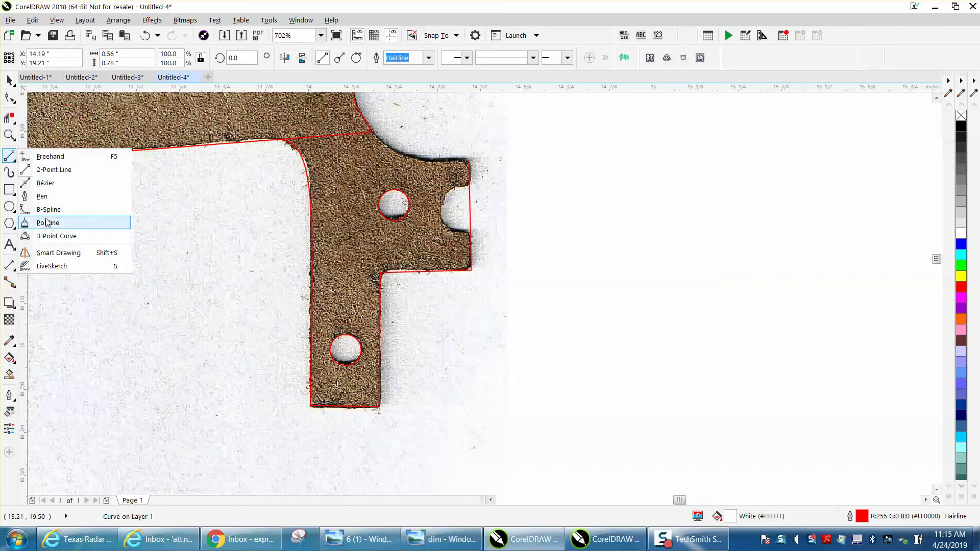
left_click(56, 236)
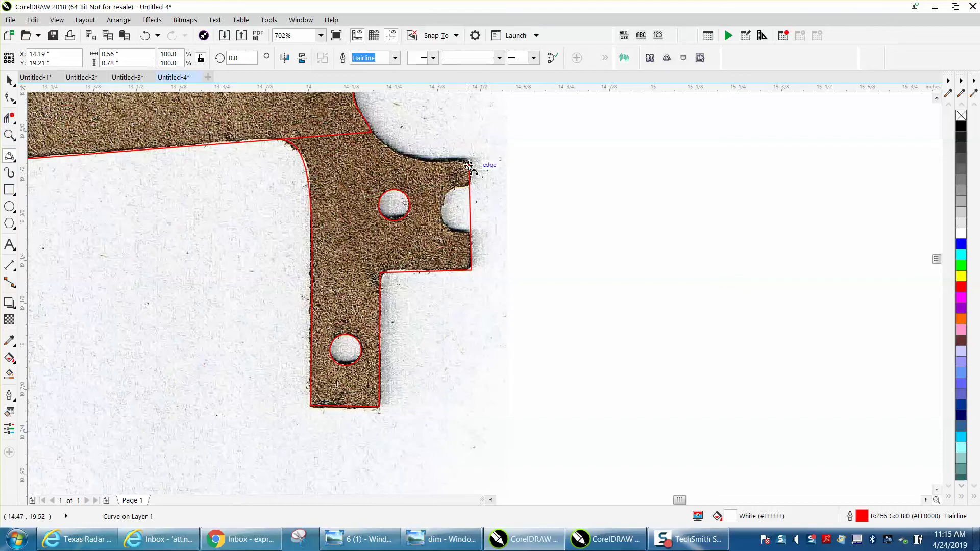
left_click_drag(470, 161, 376, 140)
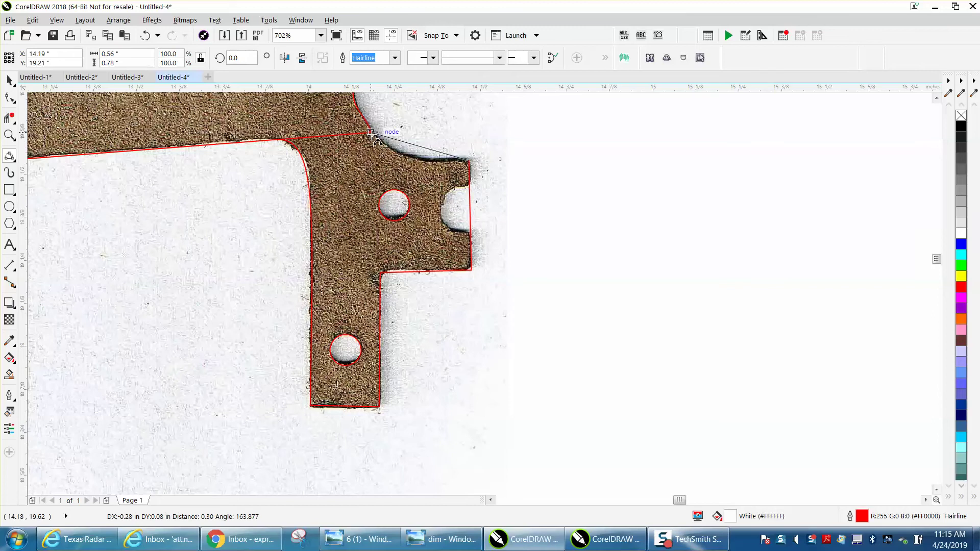
left_click(395, 152)
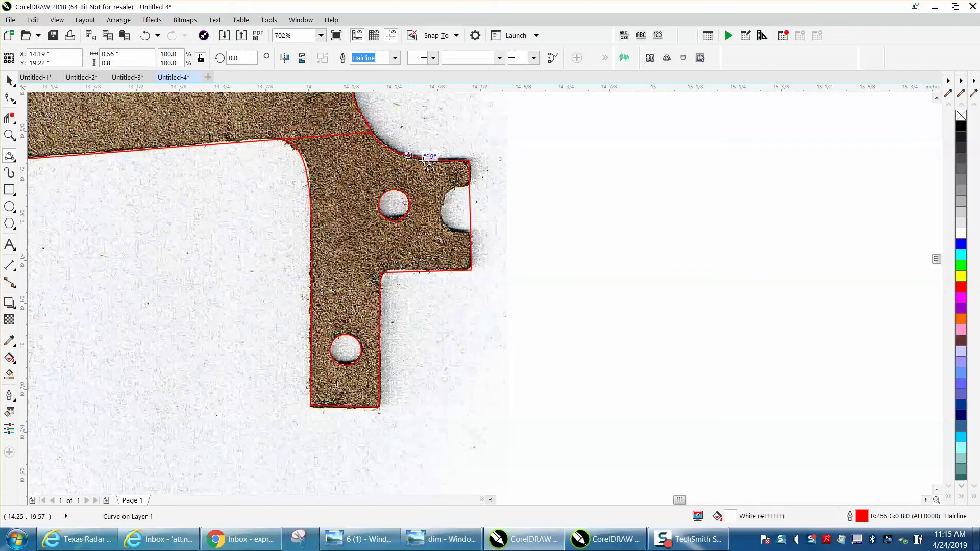
- Zoom in and draw a 3-point curve around the half-round notch on the tab's right edge
left_click(9, 135)
left_click(433, 209)
left_click(550, 277)
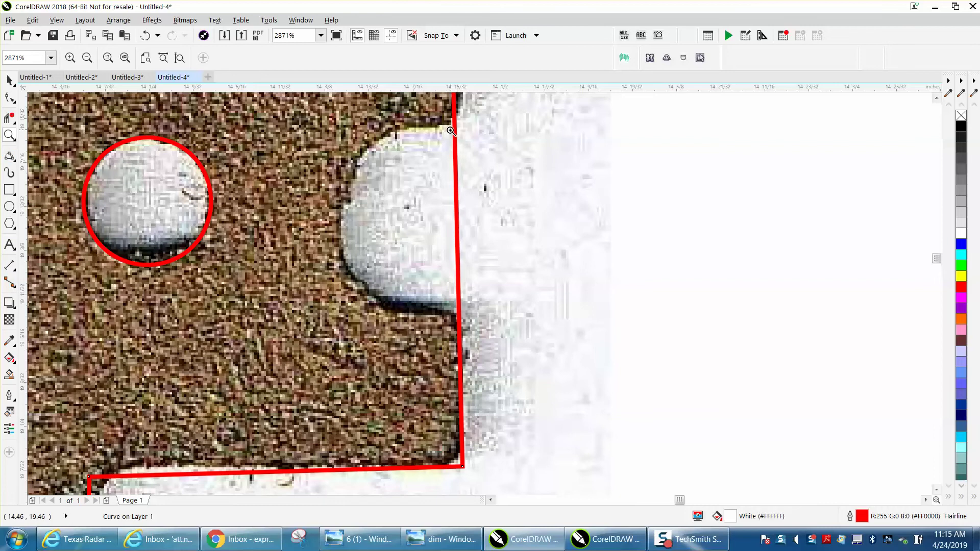
left_click(9, 155)
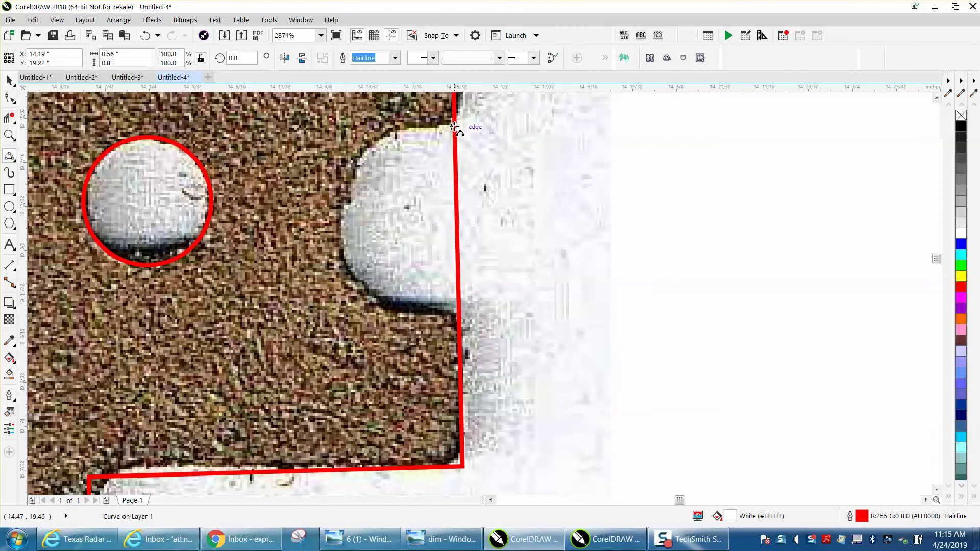
left_click_drag(454, 124, 459, 315)
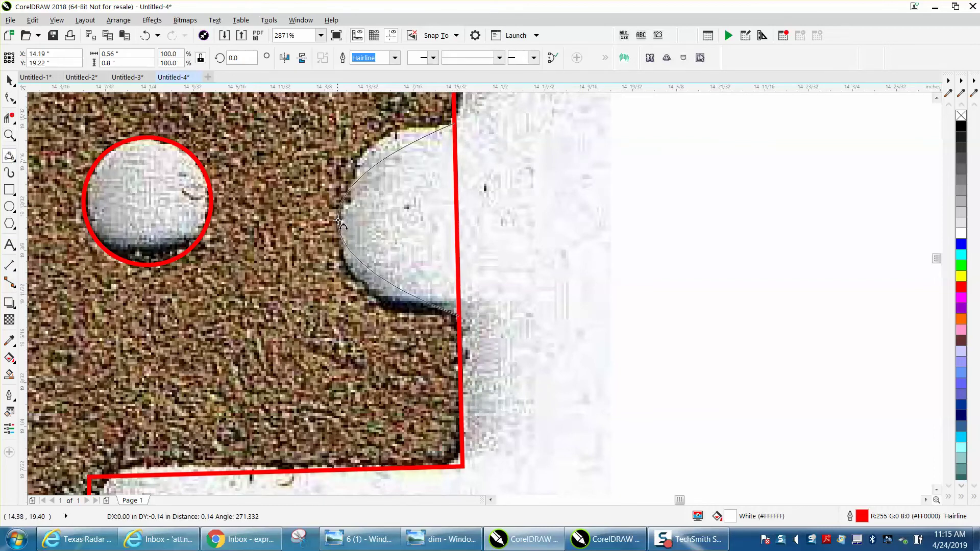
left_click(339, 218)
- Reshape the curve with the Shape tool to hug the notch edge and delete the surplus node
left_click(10, 97)
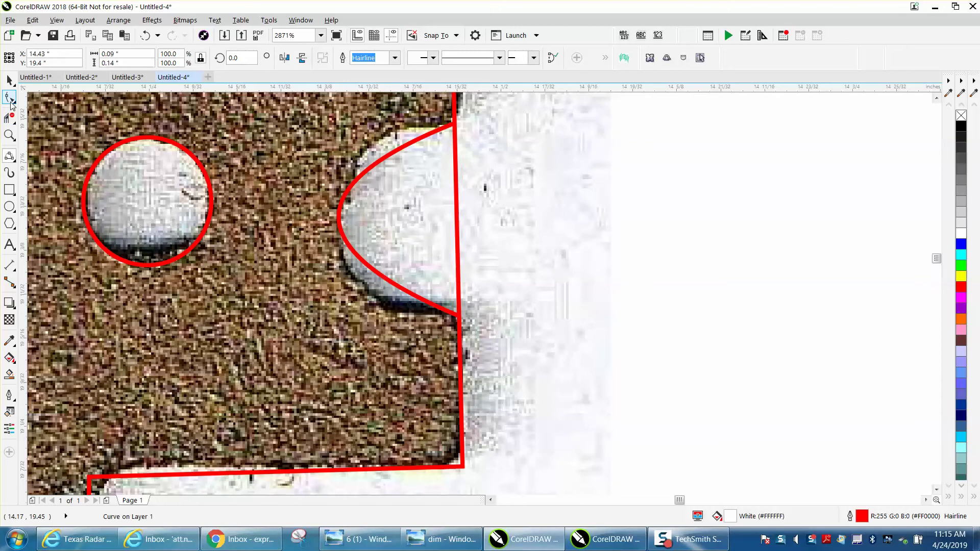
left_click(394, 148)
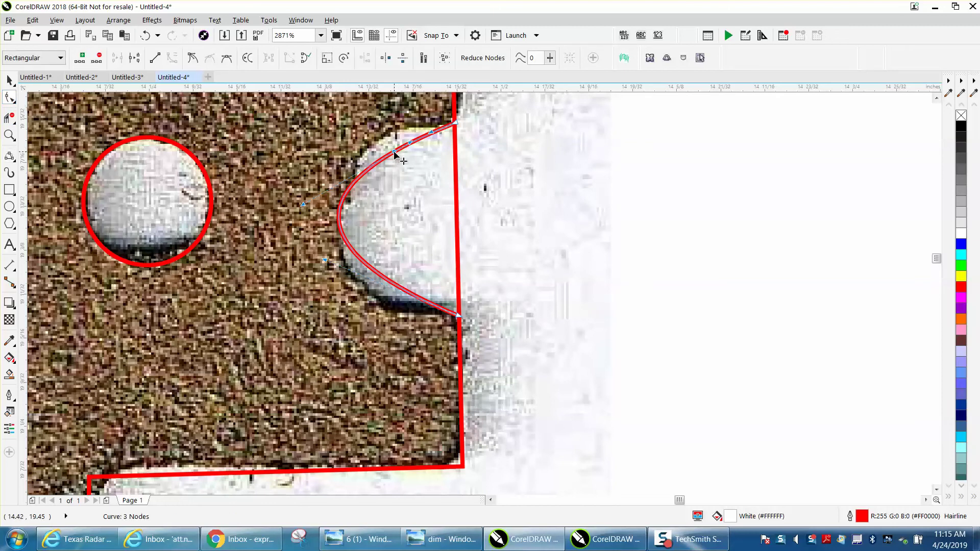
left_click_drag(394, 151, 387, 141)
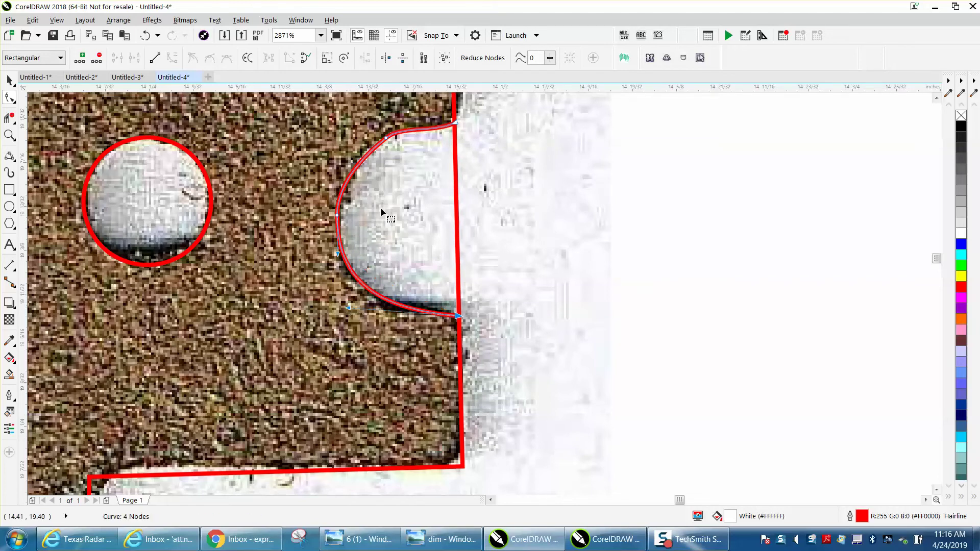
left_click(386, 137)
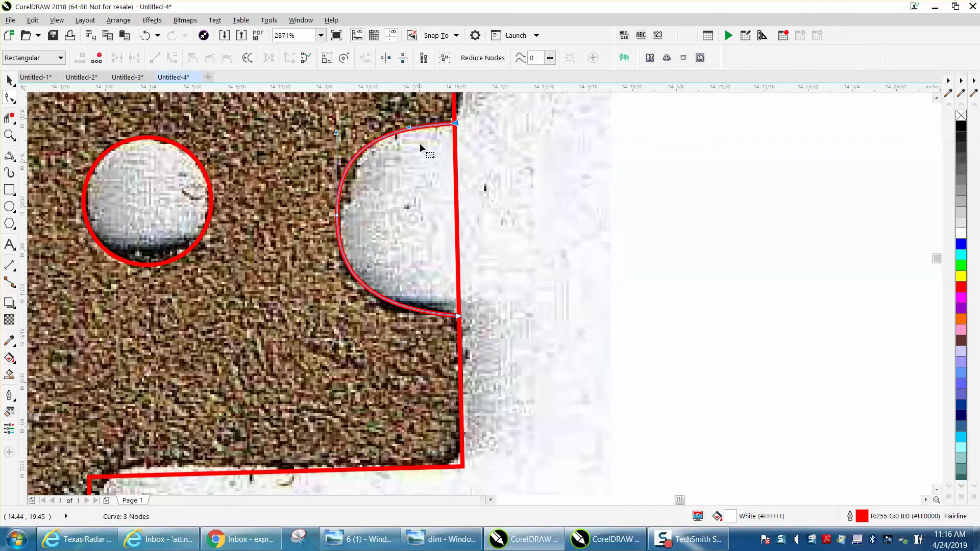
- Zoom with the mouse wheel to inspect the right leg's combined tracing, tab notch included
scroll(497, 234, "down", 2)
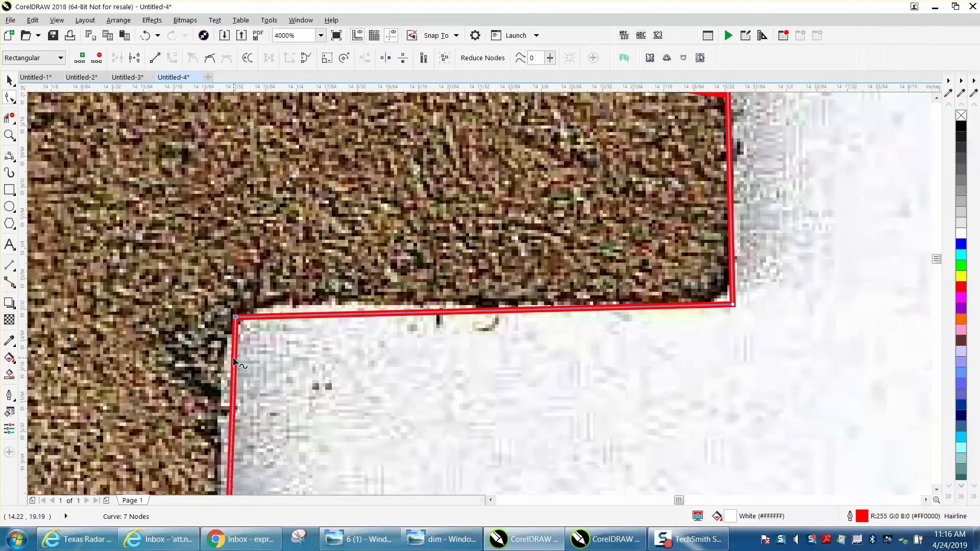
scroll(228, 334, "down", 2)
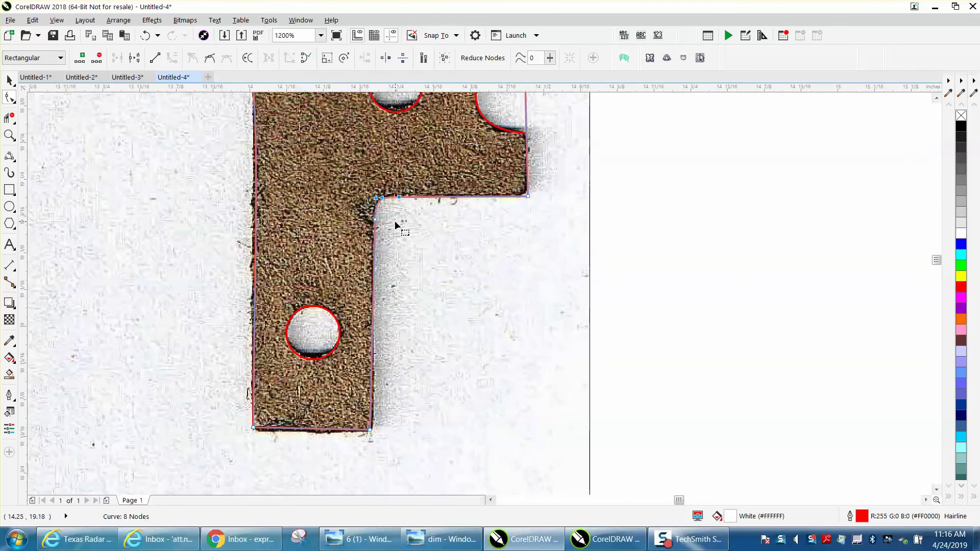
scroll(397, 225, "down", 4)
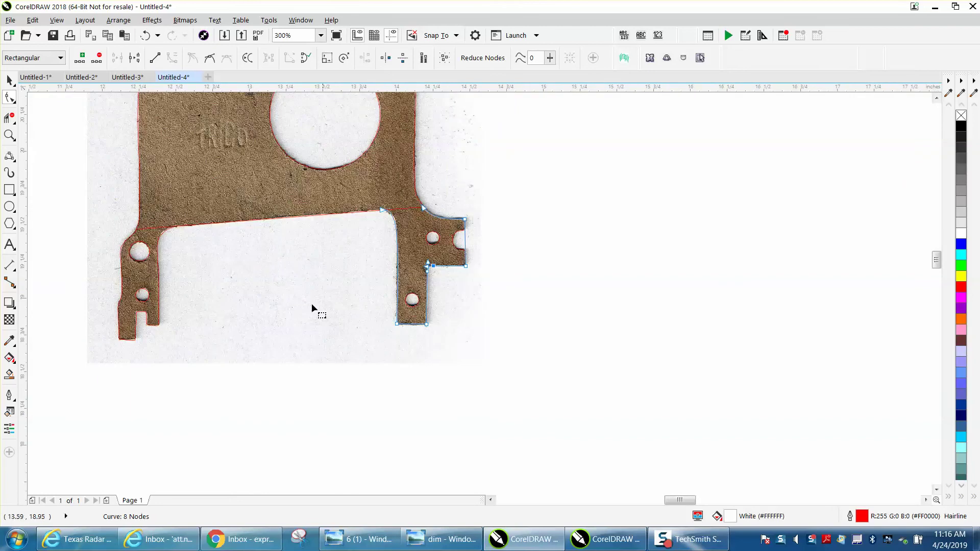
scroll(301, 304, "down", 2)
- Set the nudge distance to 5" and shift the scanned gasket photo 5 inches right of the trace
key("space")
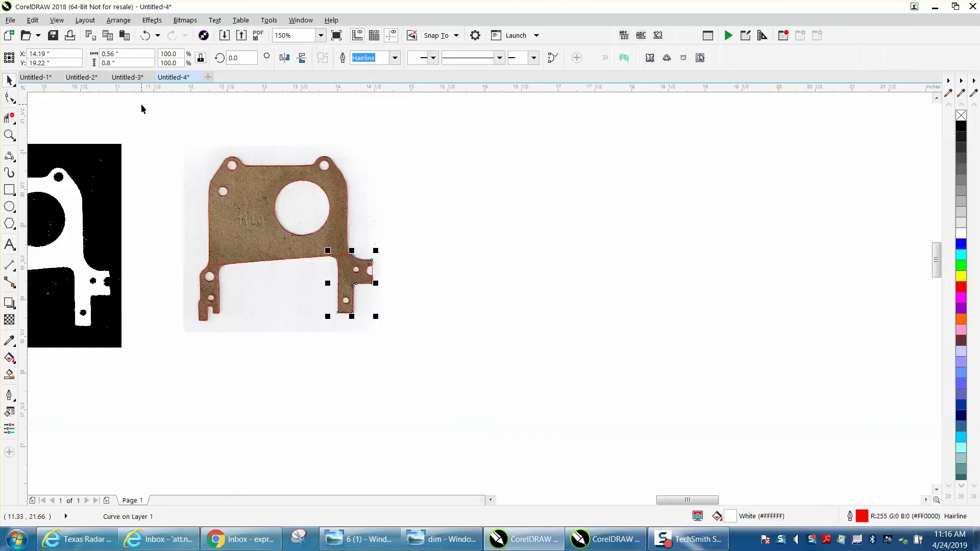
left_click(185, 136)
left_click(195, 157)
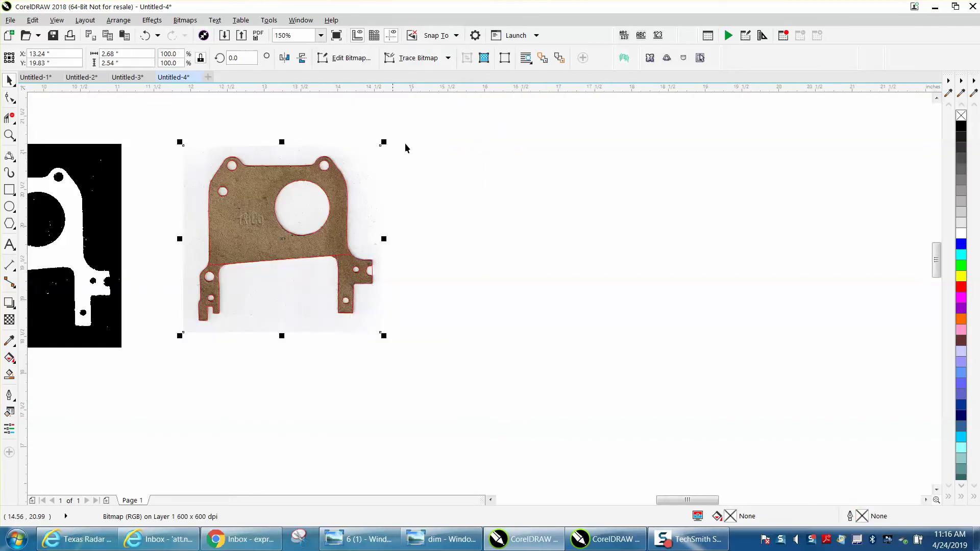
left_click(428, 112)
left_click(363, 58)
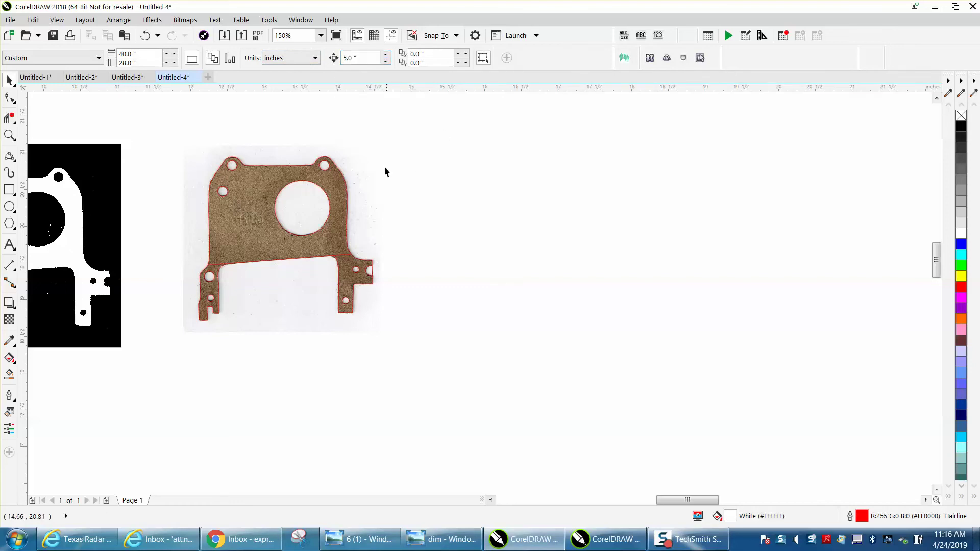
left_click(356, 162)
key("Right")
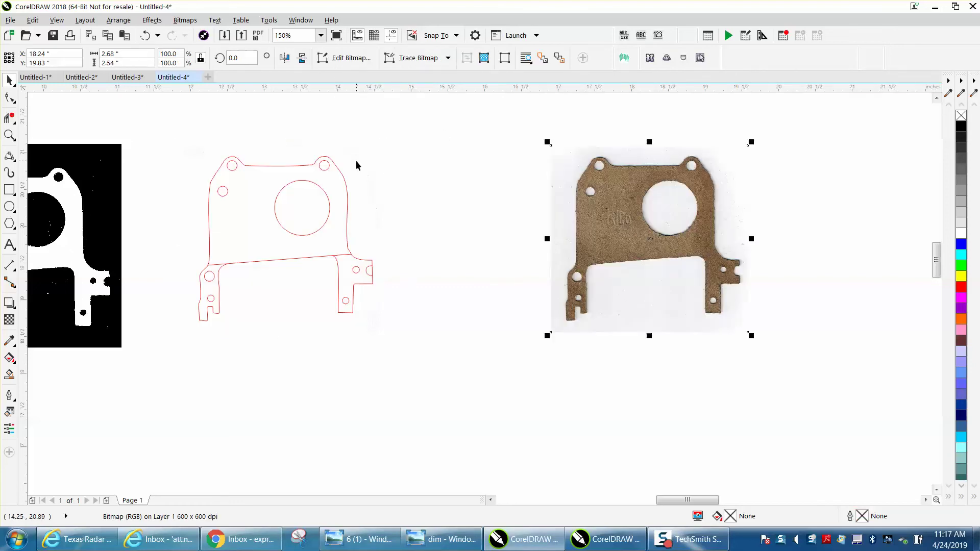
- Virtual Segment Delete the stray segments at the left junction, right junction and right notch
left_click(9, 136)
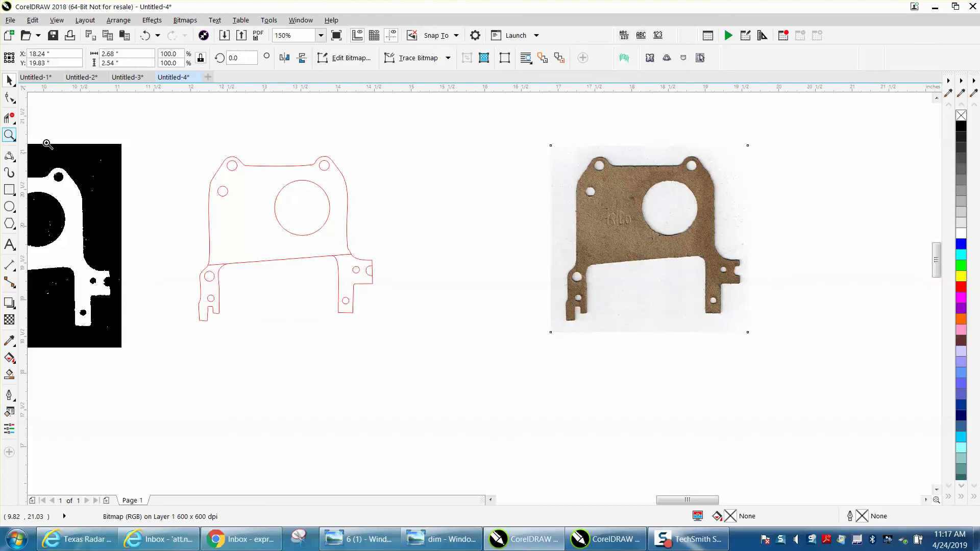
mouse_move(176, 195)
left_mouse_down()
mouse_move(218, 248)
mouse_move(453, 313)
left_mouse_up()
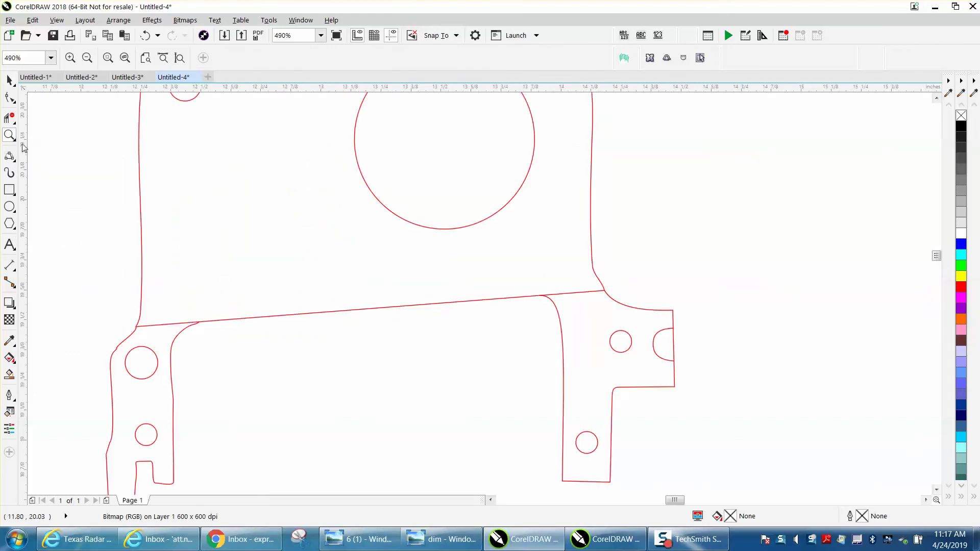
left_click(14, 123)
left_click(49, 147)
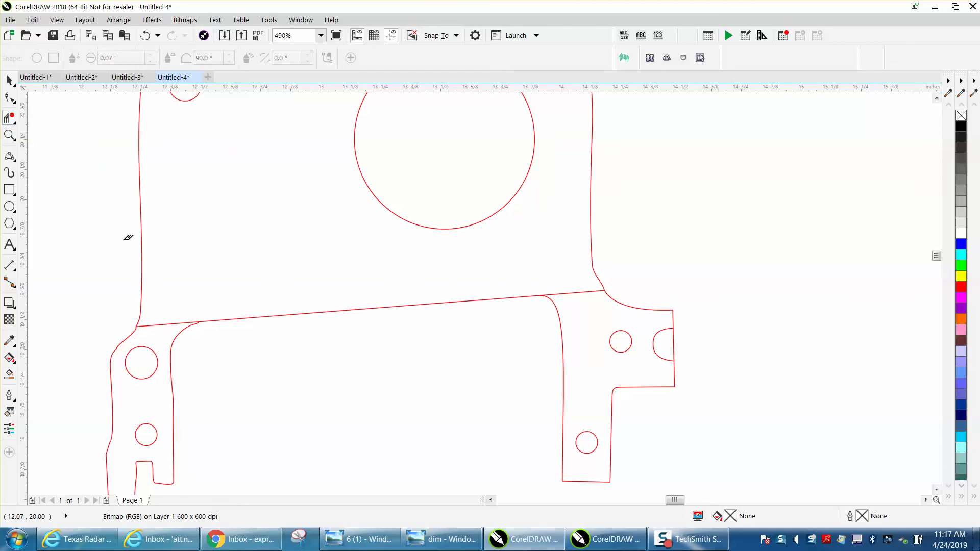
left_click(171, 323)
left_click(580, 289)
left_click(676, 338)
scroll(686, 347, "down", 2)
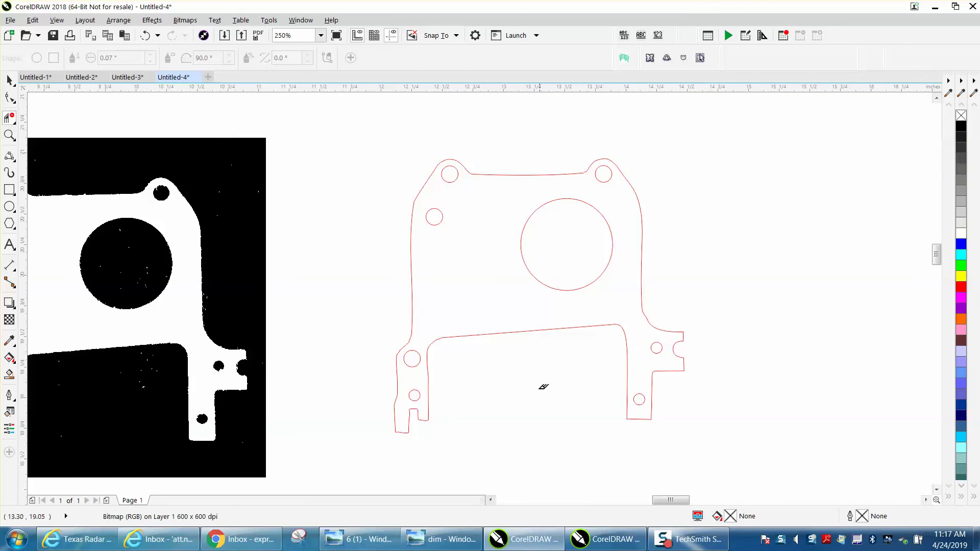
scroll(533, 378, "down", 2)
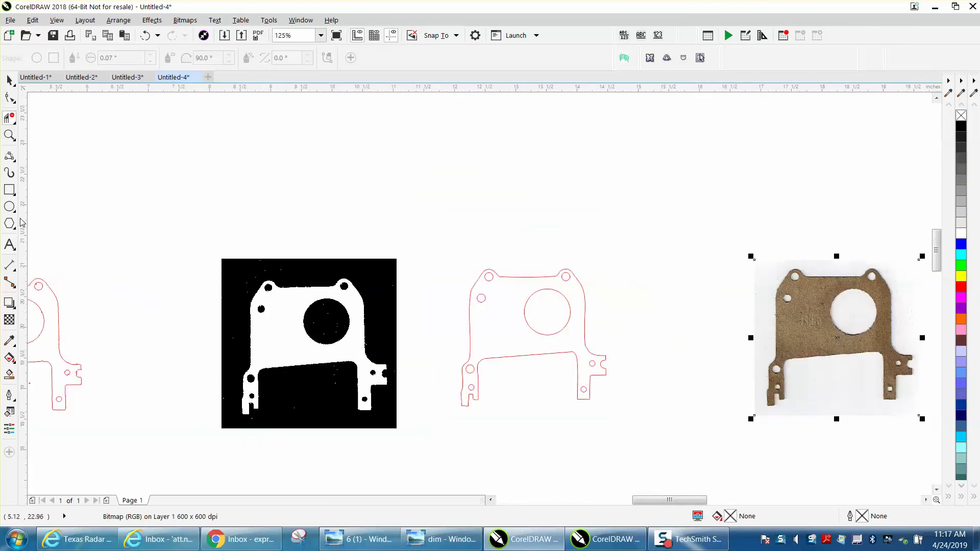
- Smart Fill inside a no-fill rectangle around the trace to create a closed gasket curve, moved up
left_click(9, 189)
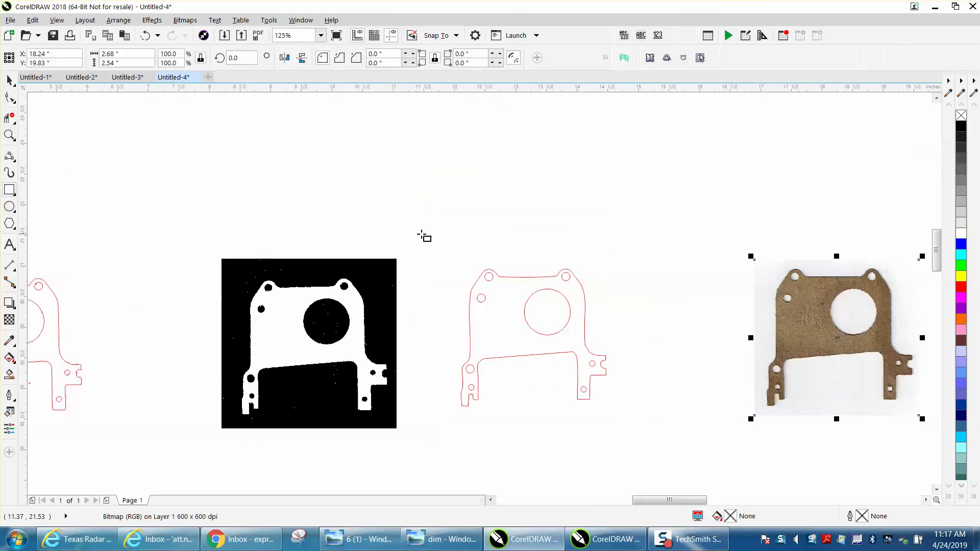
mouse_move(424, 240)
left_mouse_down()
mouse_move(489, 348)
mouse_move(649, 414)
left_mouse_up()
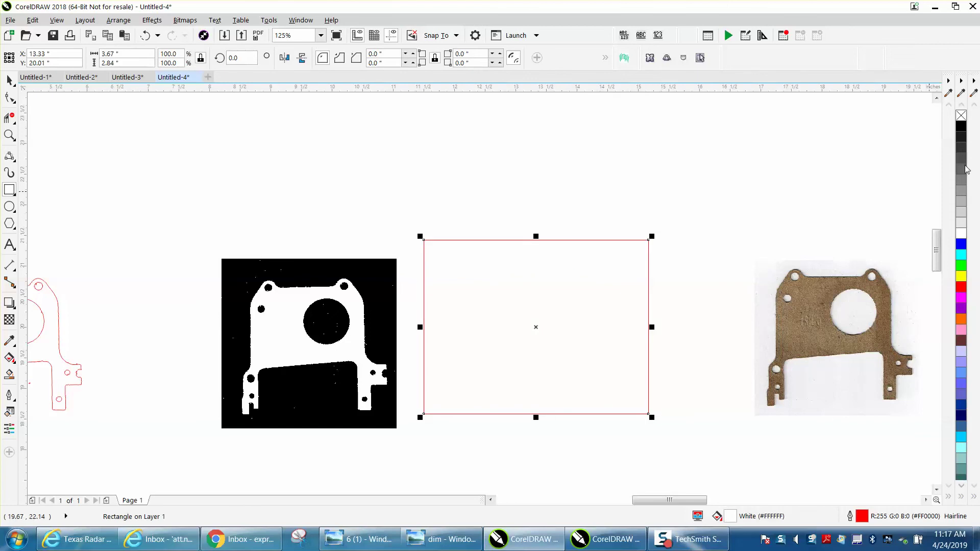
left_click(962, 116)
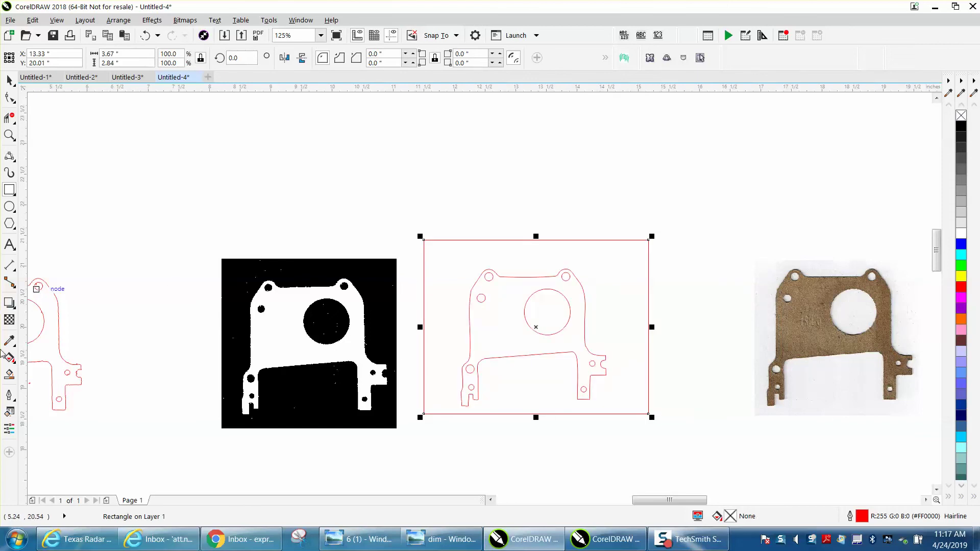
left_click(9, 376)
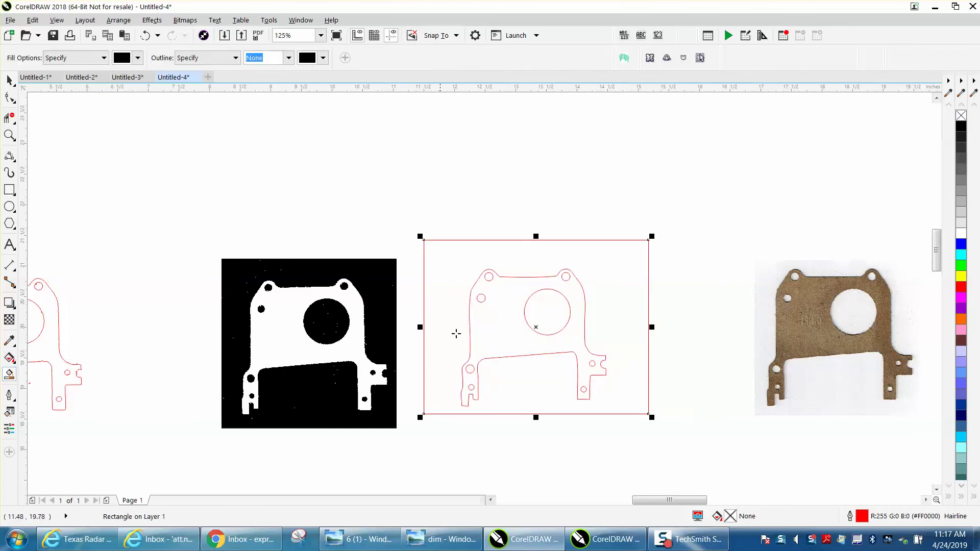
left_click(492, 333)
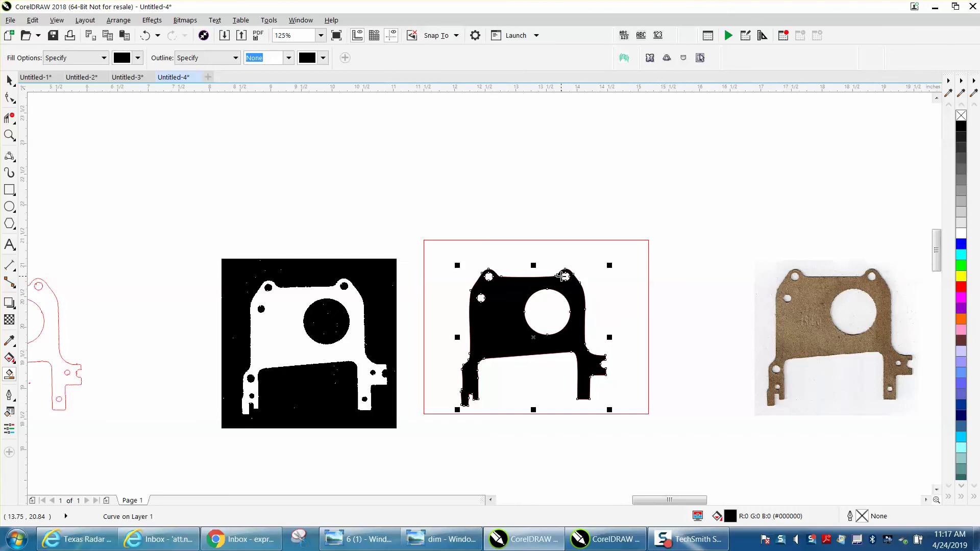
key("Up")
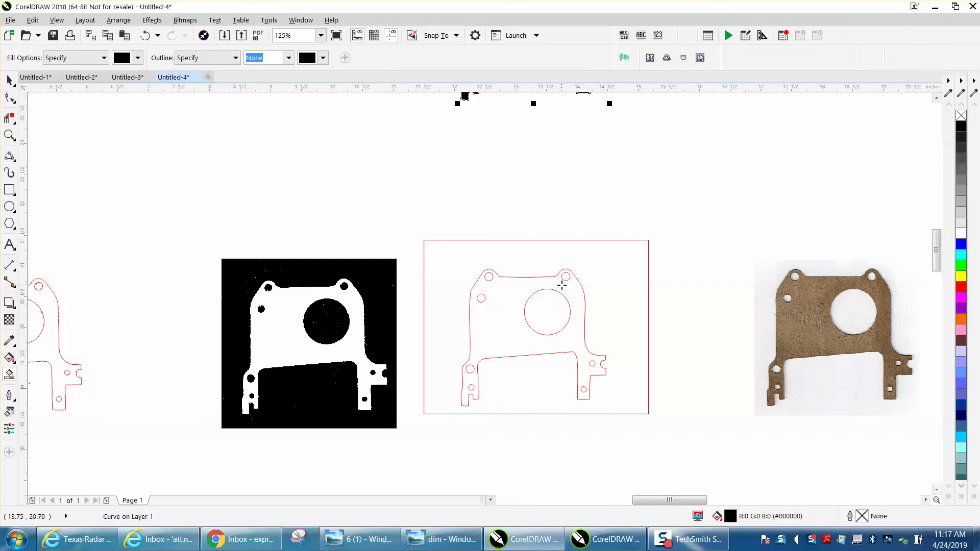
- Set the new gasket shape to no fill with a red outline
scroll(562, 285, "down", 2)
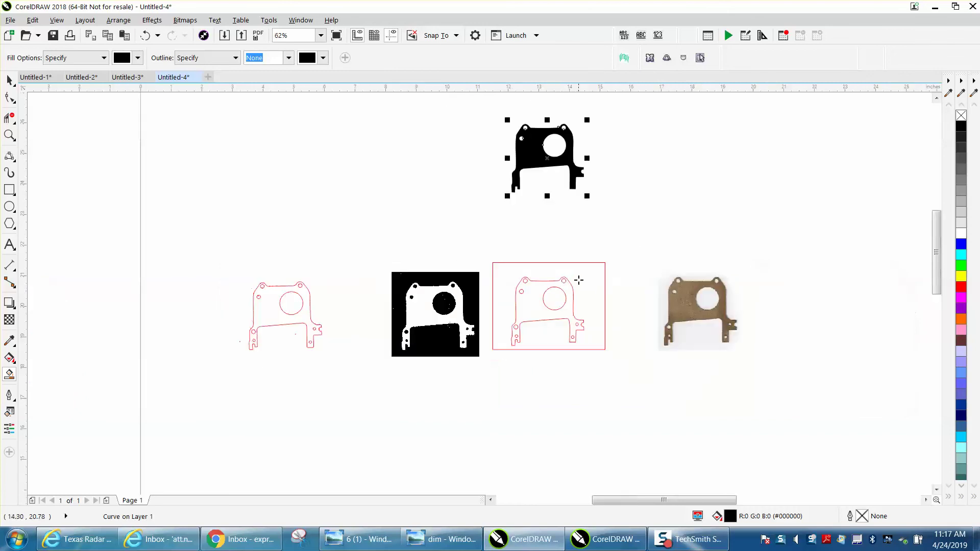
left_click(961, 116)
right_click(961, 291)
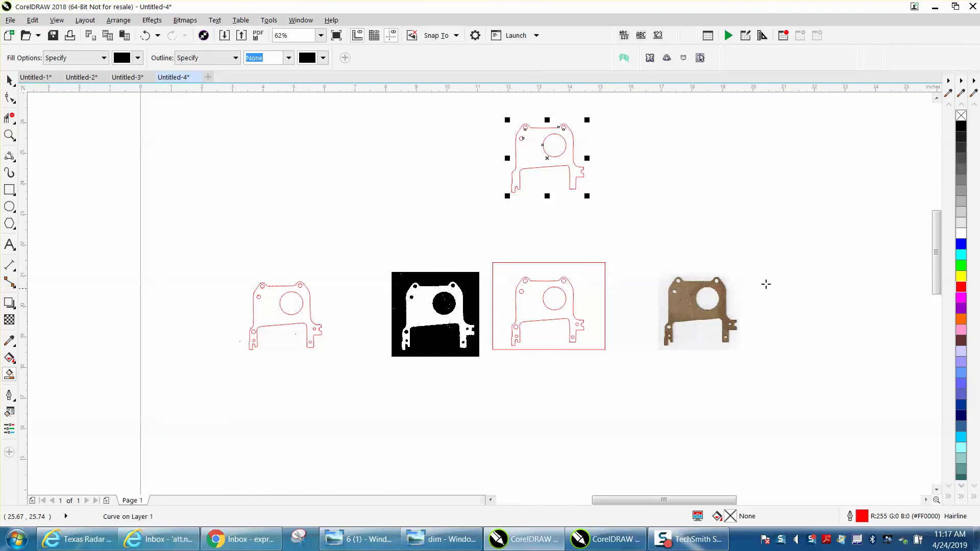
- Move the black-and-white scan up beside the new red outline and zoom in on both
left_click(9, 136)
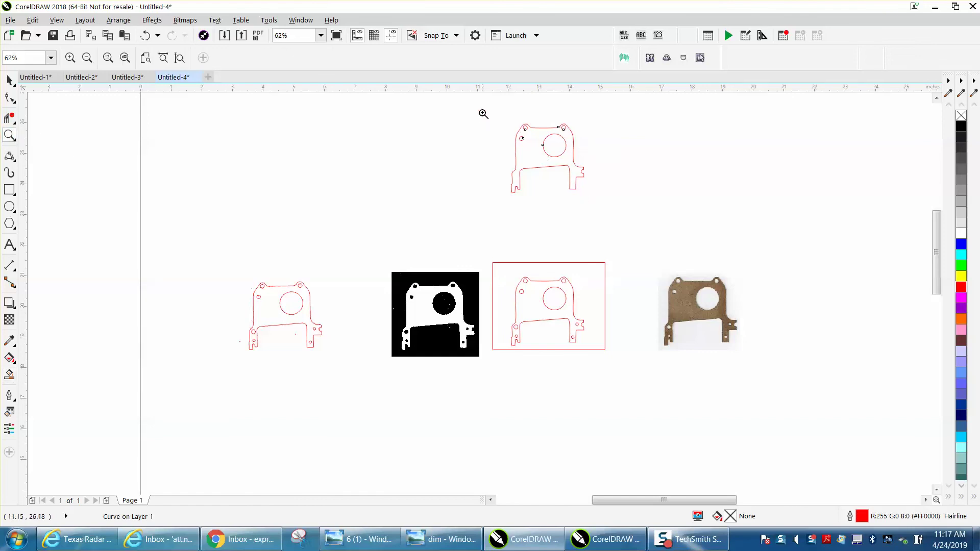
left_click_drag(485, 119, 631, 201)
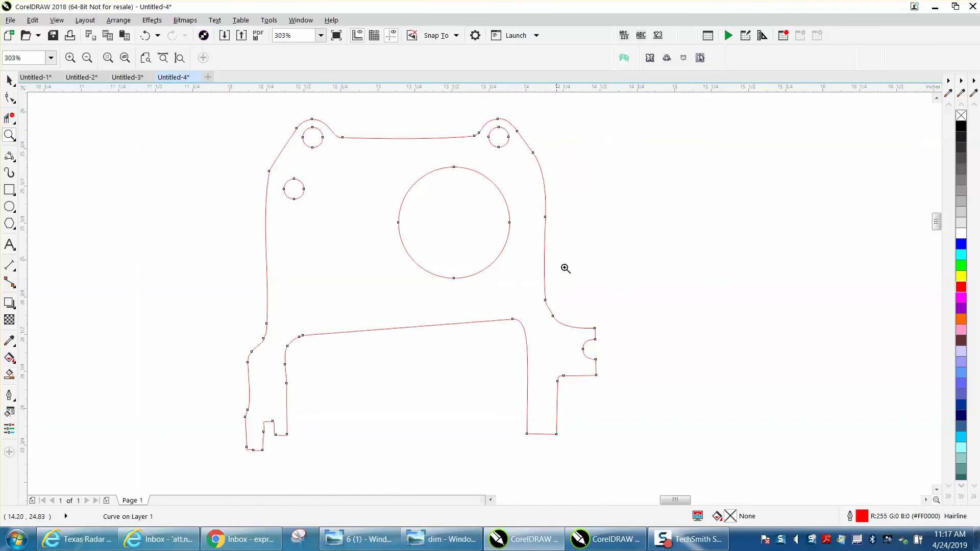
scroll(559, 231, "down", 3)
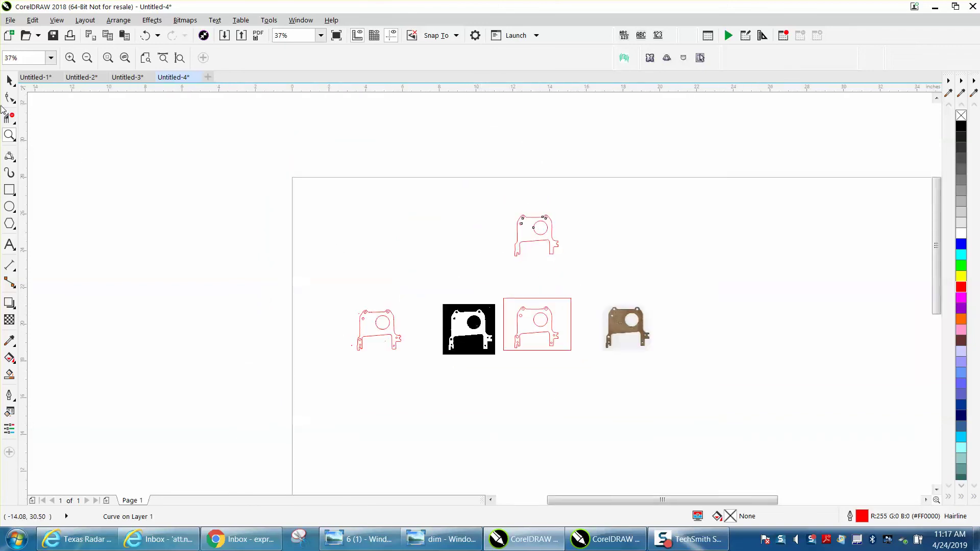
left_click(10, 80)
left_click_drag(477, 333, 599, 234)
left_click(12, 136)
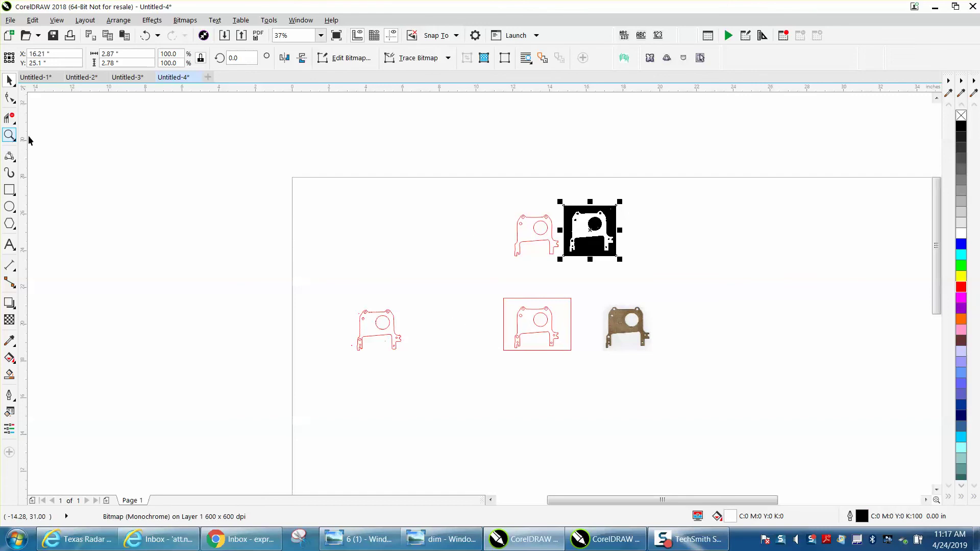
left_click(61, 136)
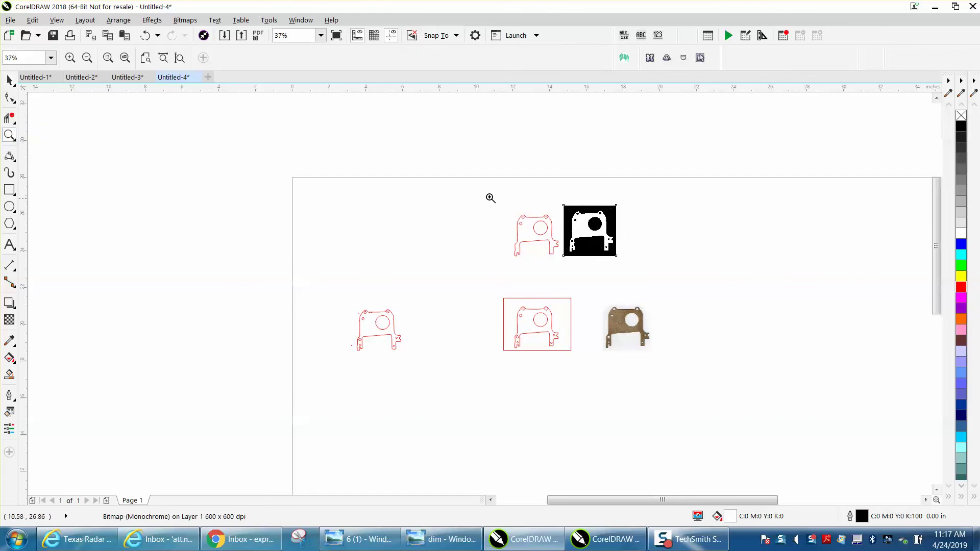
left_click_drag(492, 198, 692, 277)
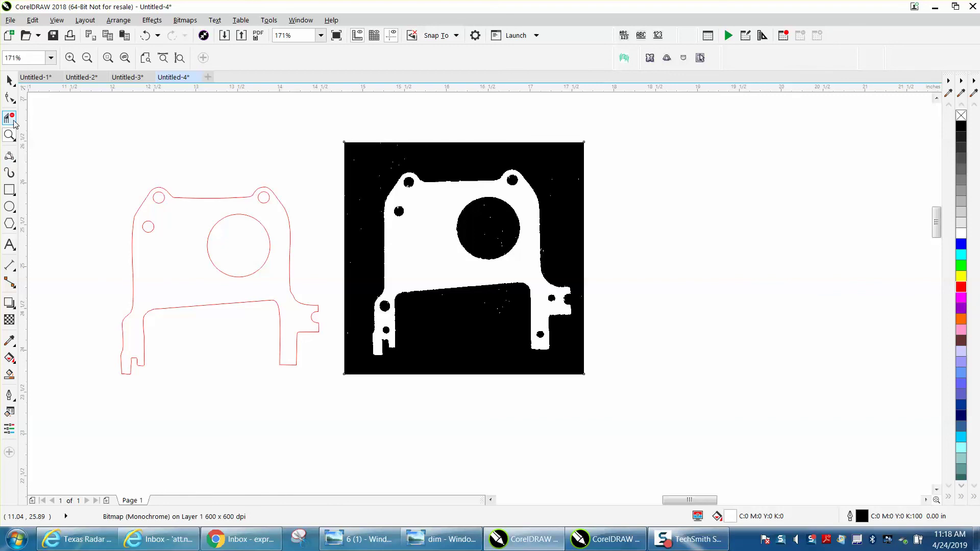
- Choose the Smooth tool and set its nib size to 0.25"
left_click(15, 104)
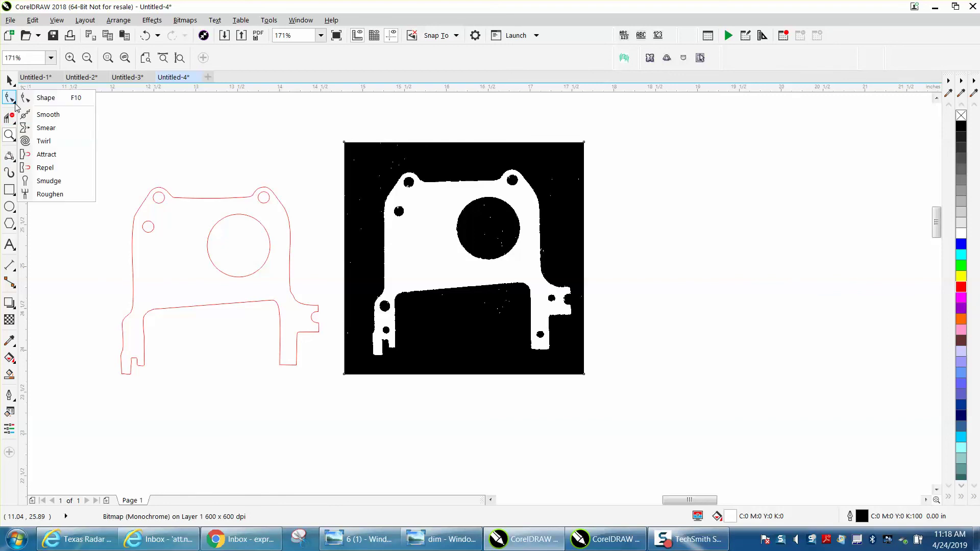
left_click(44, 113)
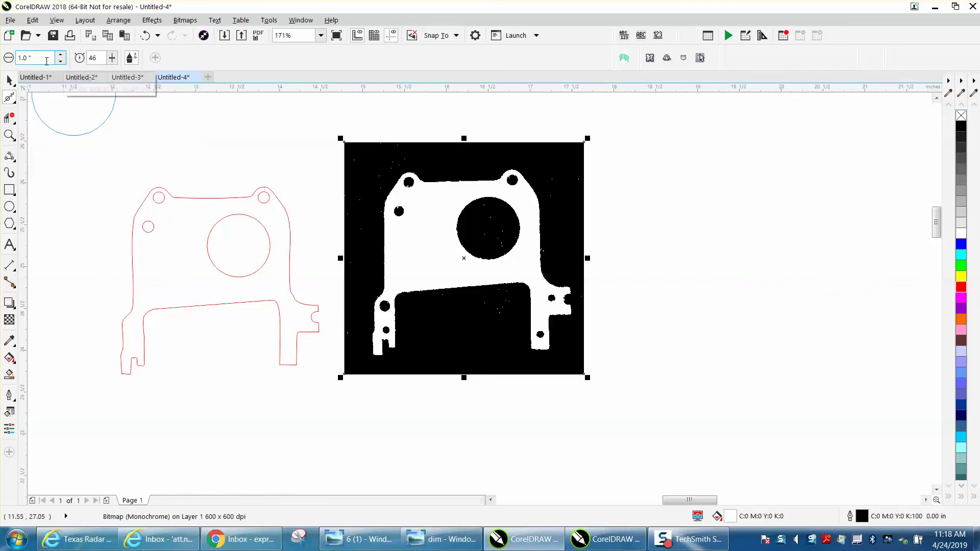
left_click_drag(32, 58, 2, 60)
type(".")
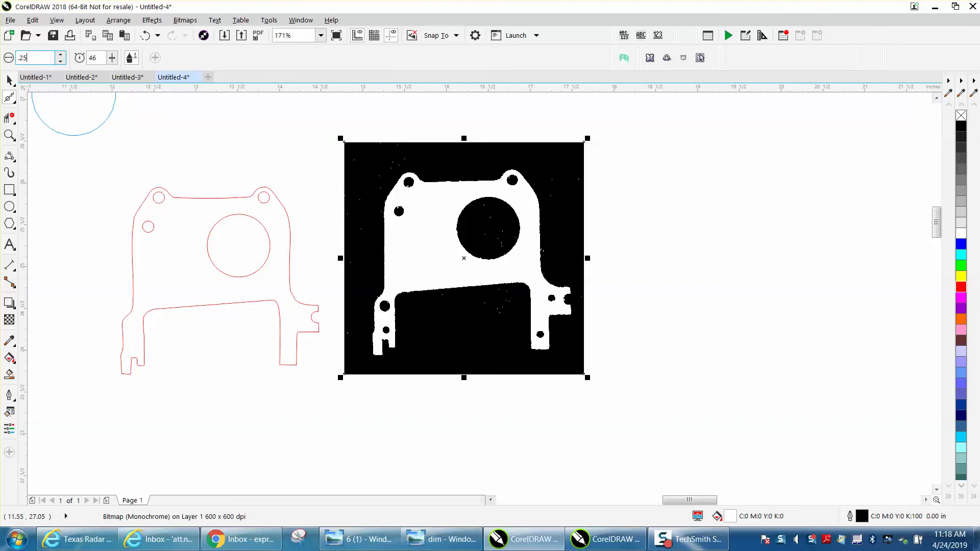
type("25")
key("Return")
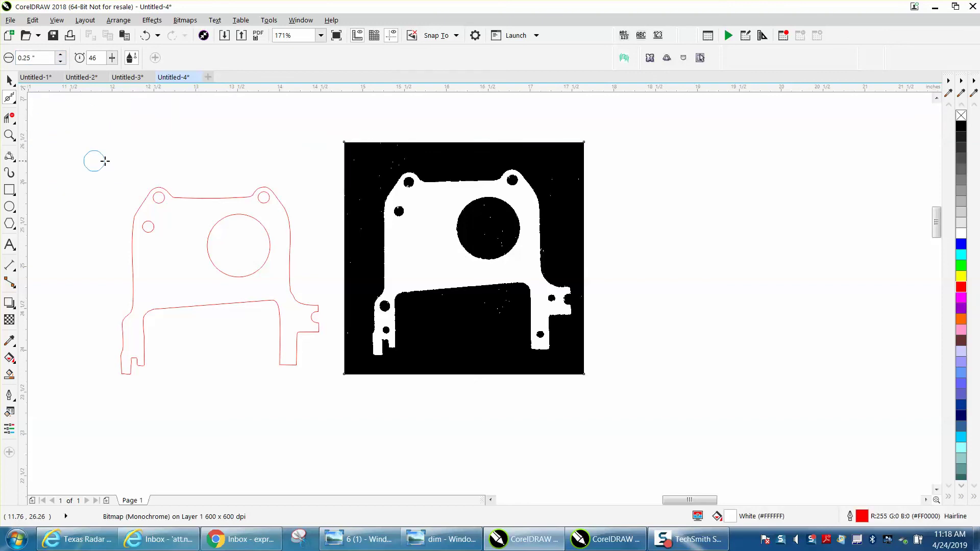
- Zoom into the outline's right edge and brush away its kinks and rough bends with the Smooth tool
left_click(8, 135)
left_click_drag(271, 270, 357, 343)
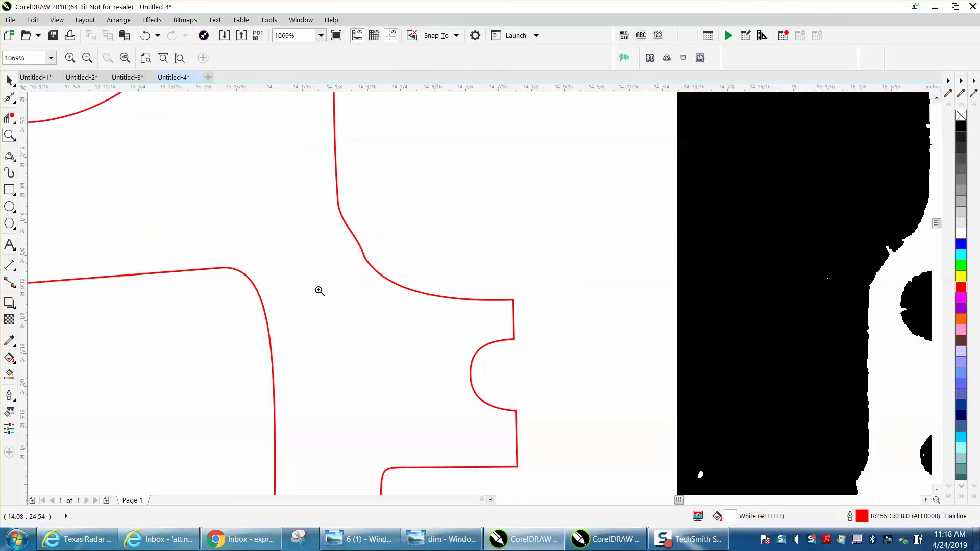
left_click(14, 104)
left_click(43, 112)
left_click(370, 264)
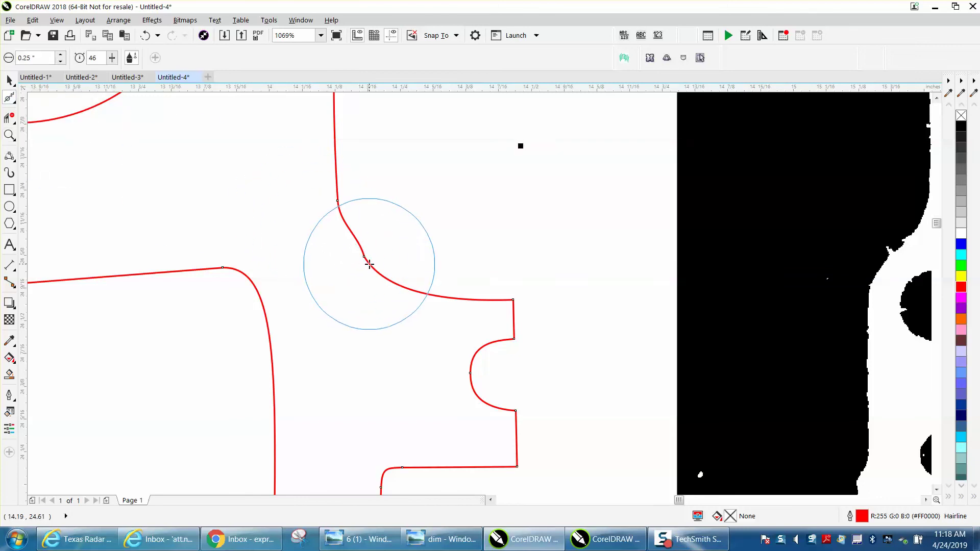
left_click_drag(369, 264, 347, 221)
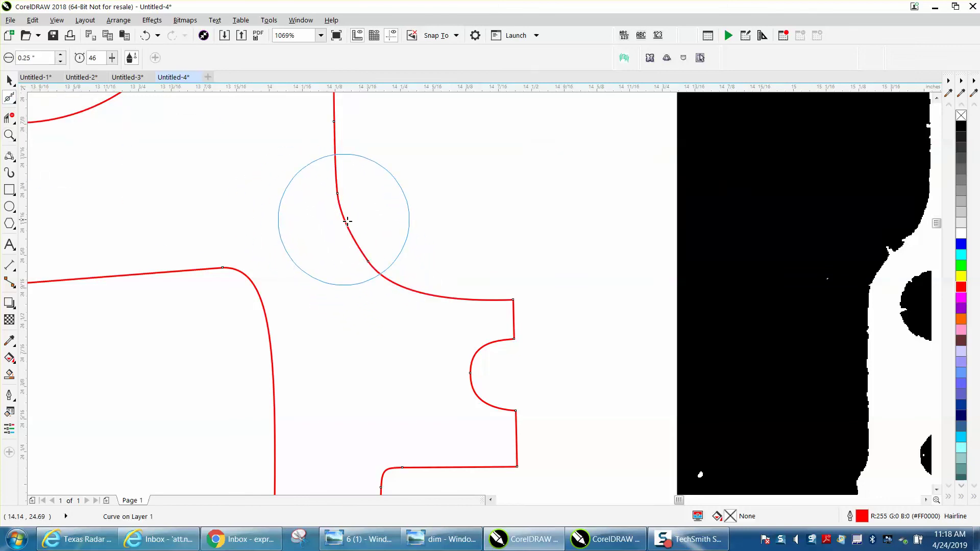
scroll(354, 223, "down", 4)
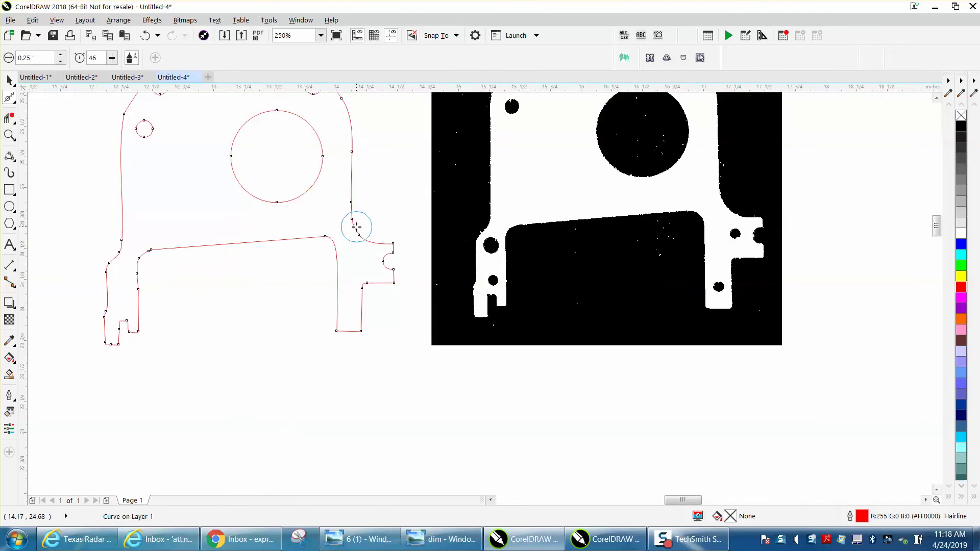
left_click_drag(190, 243, 155, 249)
scroll(225, 279, "down", 1)
left_click(9, 80)
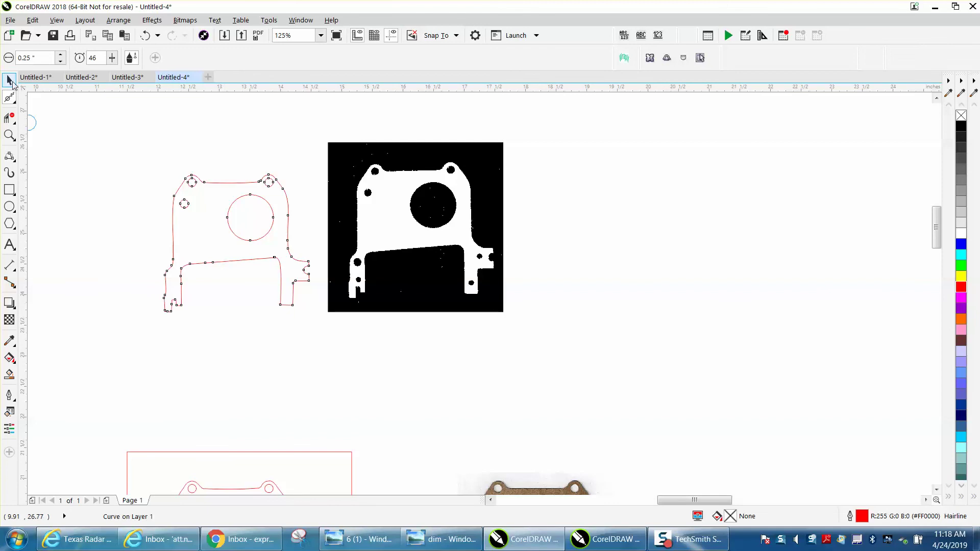
left_click(166, 126)
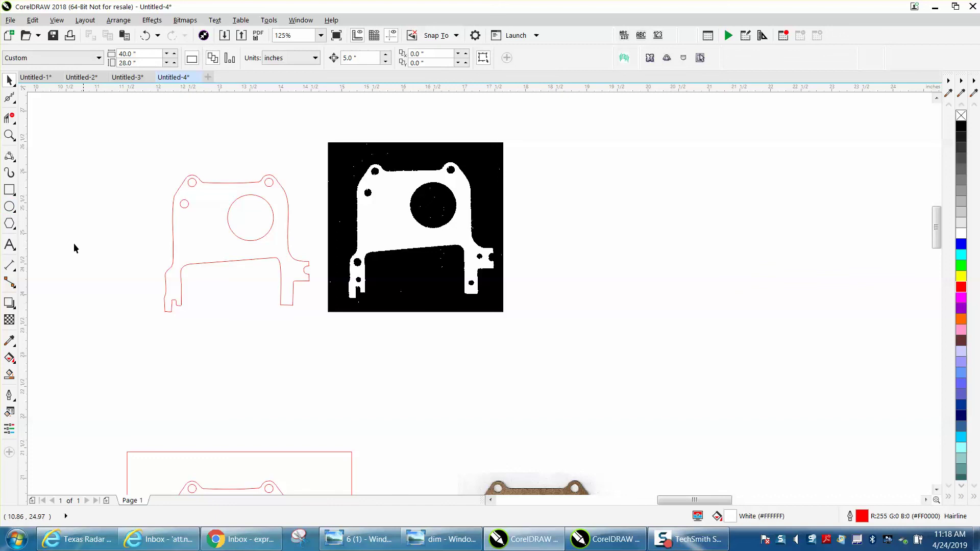
- Measure the gasket's upper width with a parallel dimension, confirming 1.88"
left_click(15, 272)
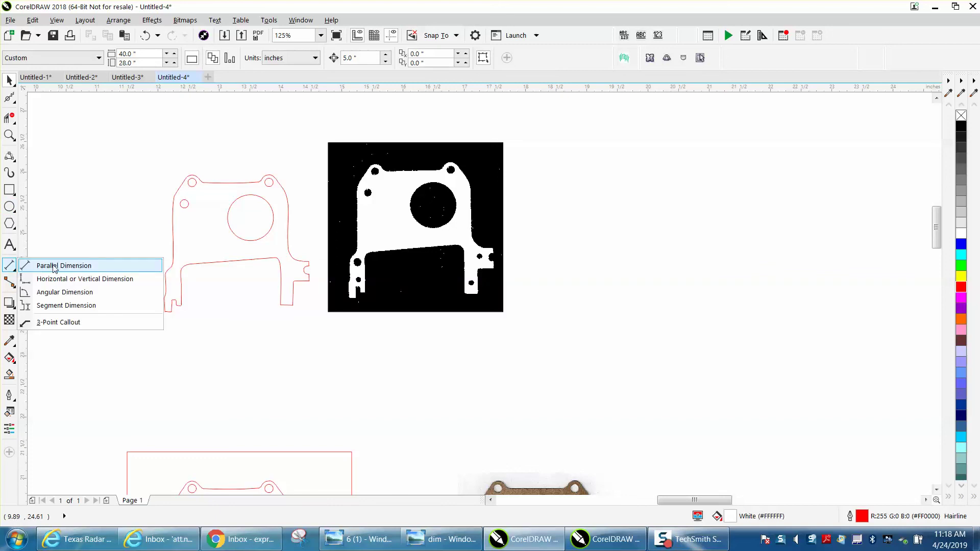
left_click(54, 267)
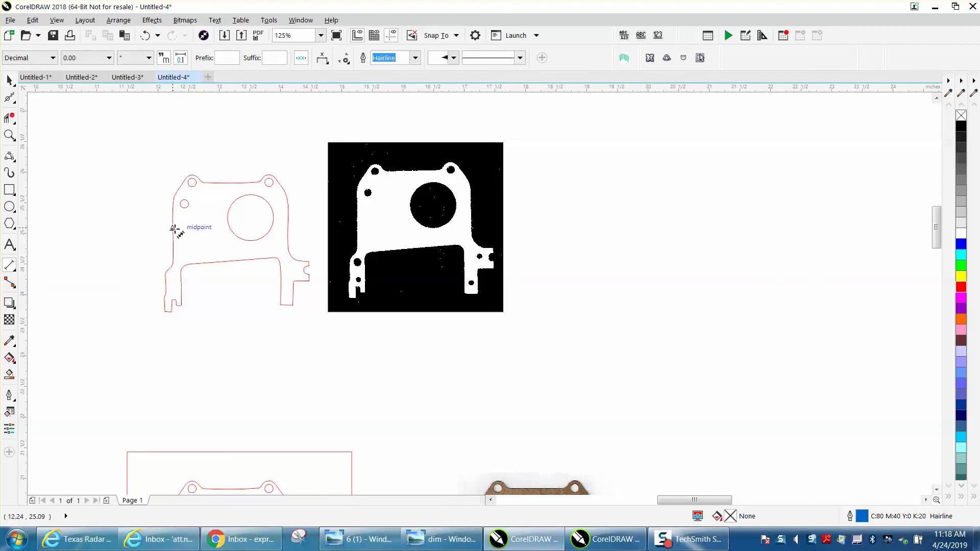
left_click_drag(173, 227, 288, 228)
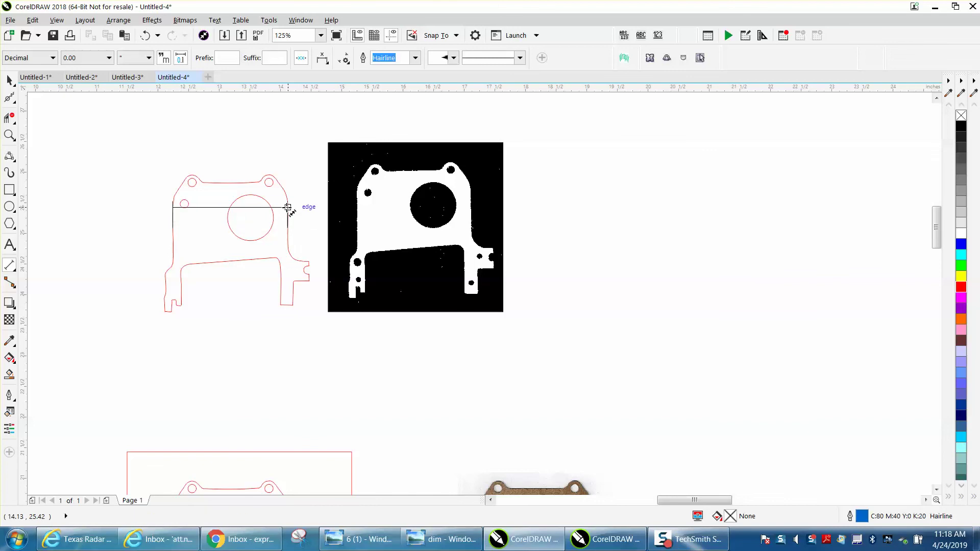
left_click(287, 208)
left_click(10, 81)
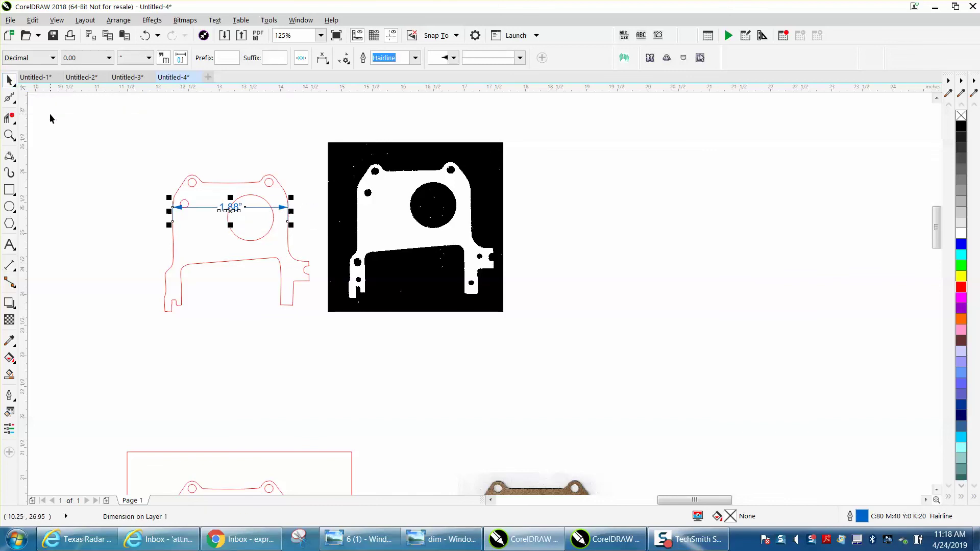
left_click(172, 114)
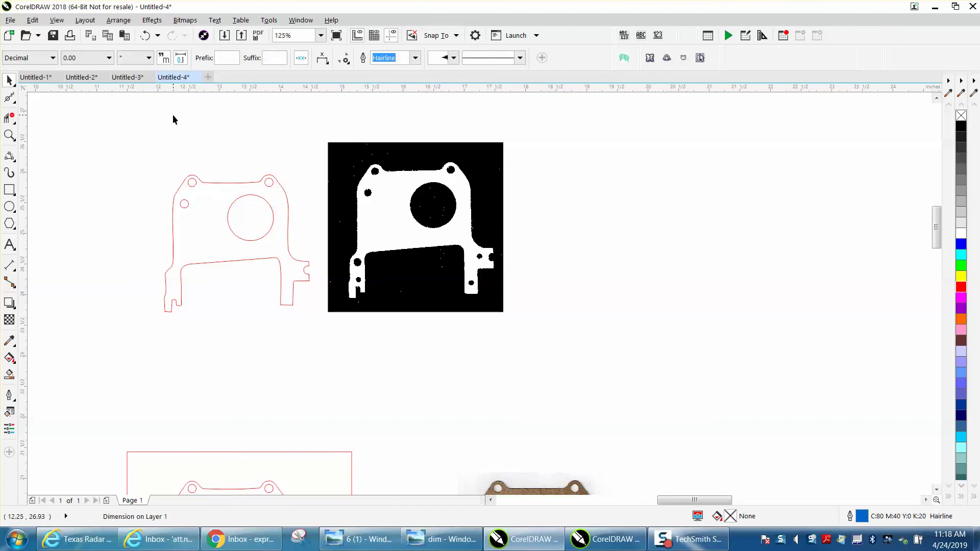
- Measure the large hole's diameter as 0.75", then delete the dimension and zoom out
left_click(273, 210)
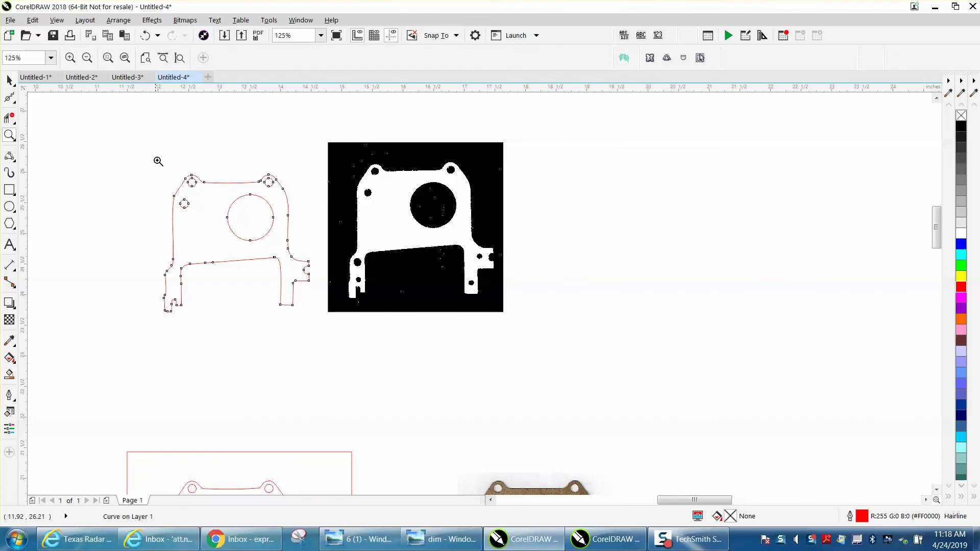
left_click_drag(233, 210, 294, 241)
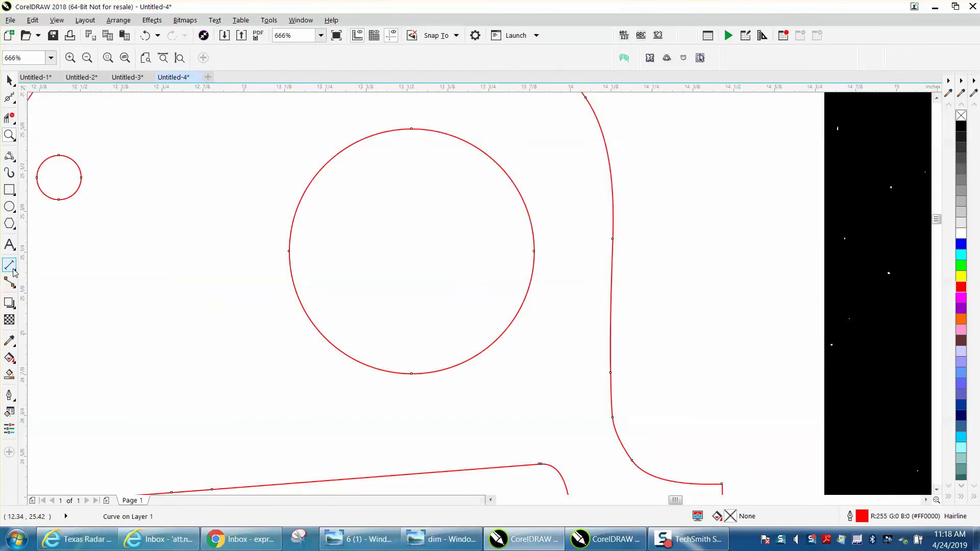
left_click(14, 273)
left_click(61, 265)
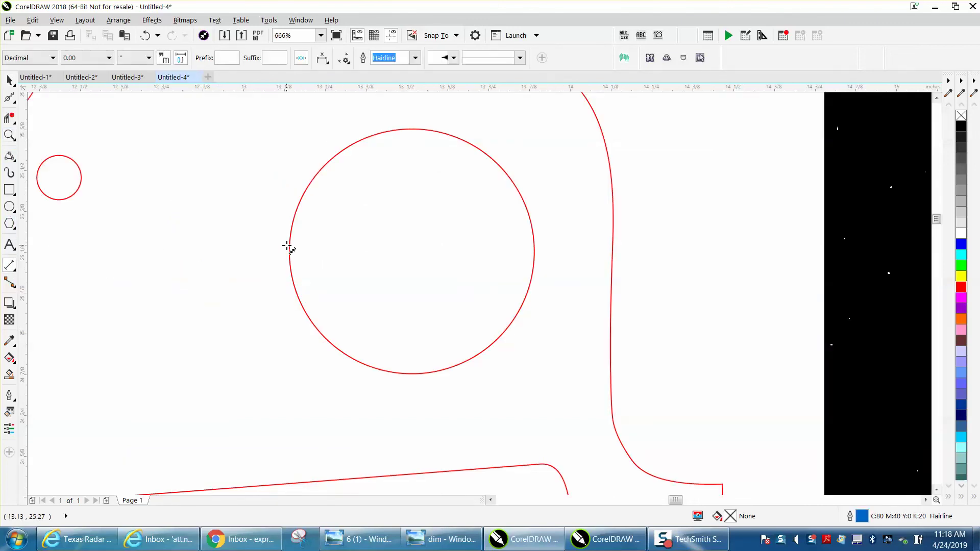
left_click_drag(289, 248, 535, 249)
left_click(534, 241)
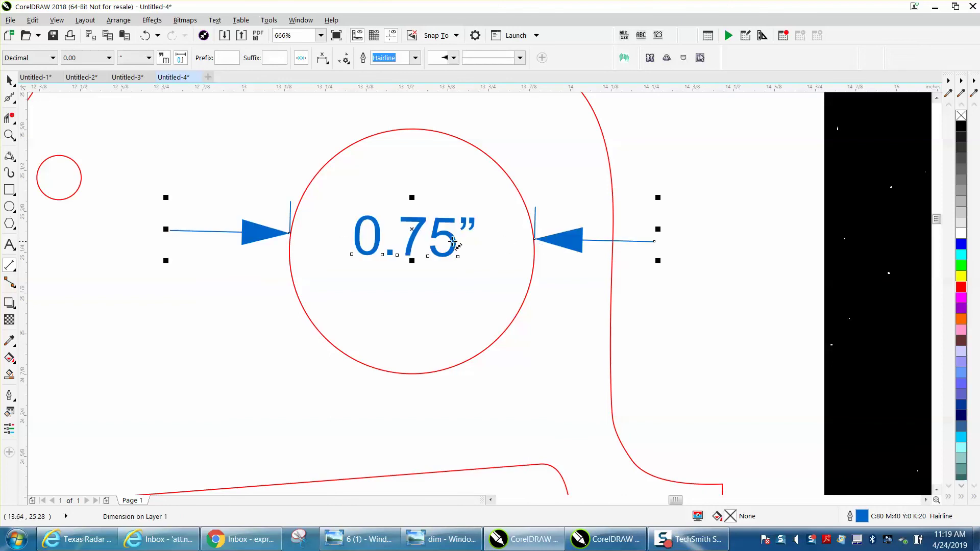
key("Delete")
scroll(453, 241, "down", 5)
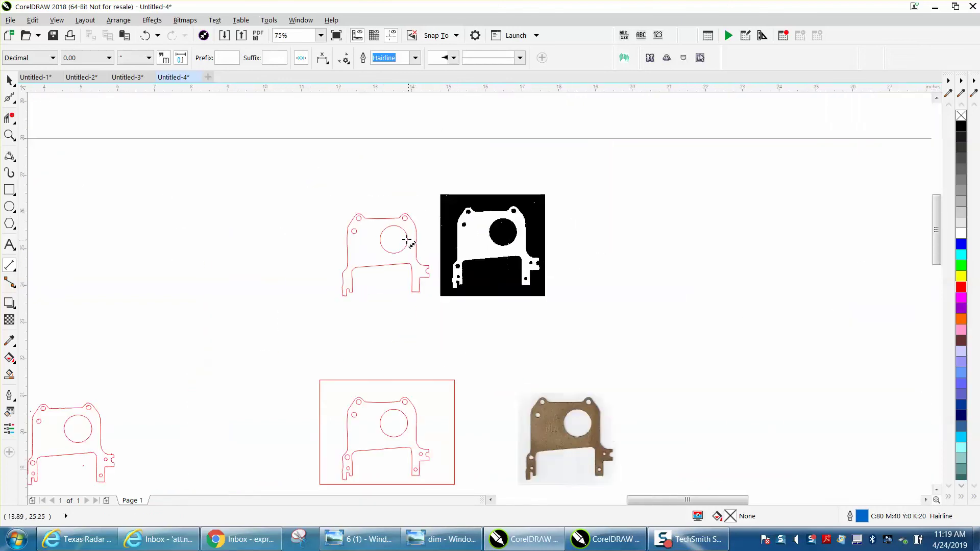
key("space")
- Delete the black scan bitmap and the three lower parts, then zoom to the remaining red outline
left_click_drag(440, 196, 565, 294)
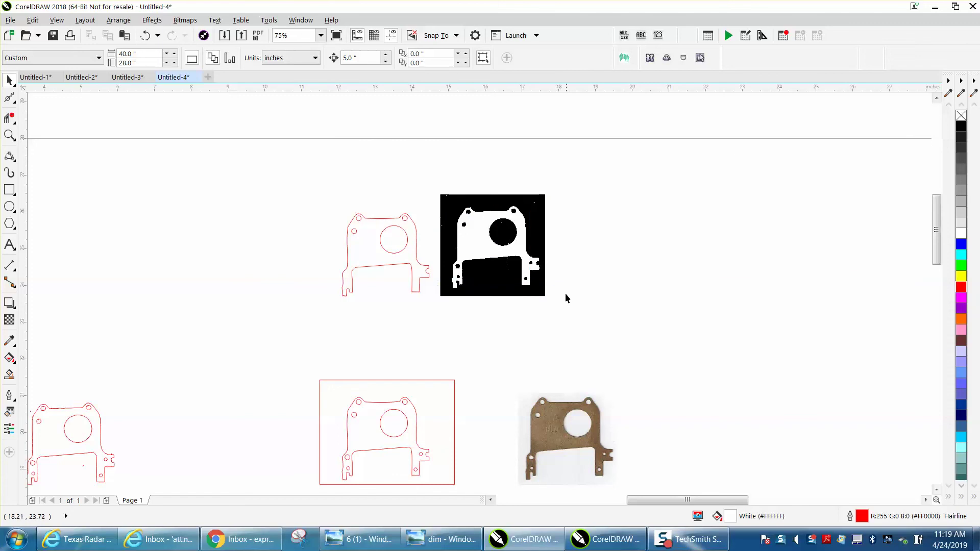
left_click(484, 257)
key("Delete")
scroll(378, 373, "down", 2)
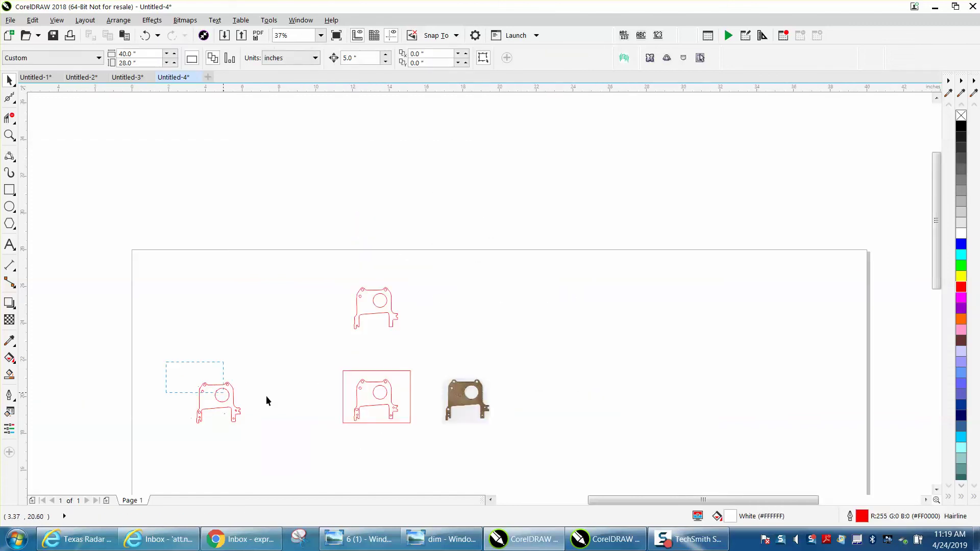
left_click_drag(267, 401, 554, 433)
key("Delete")
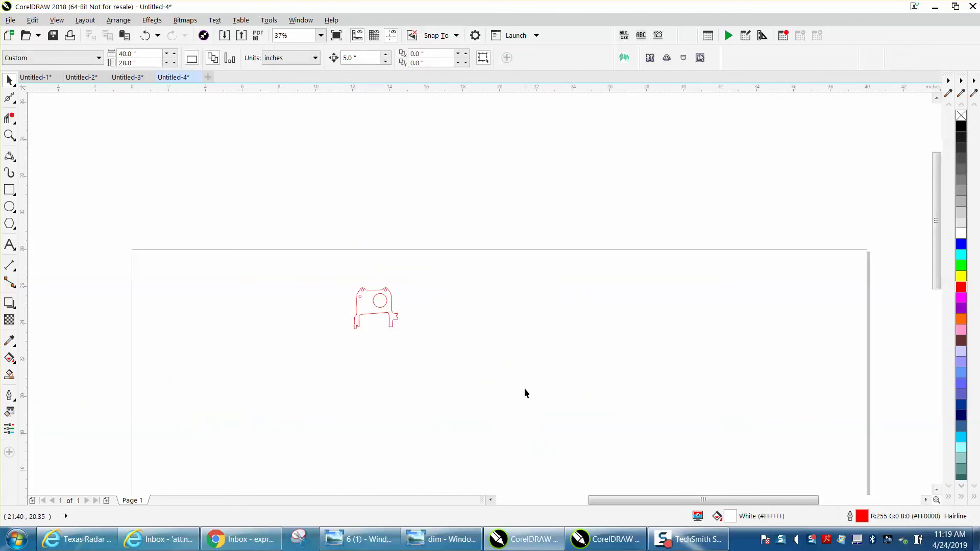
key("F4")
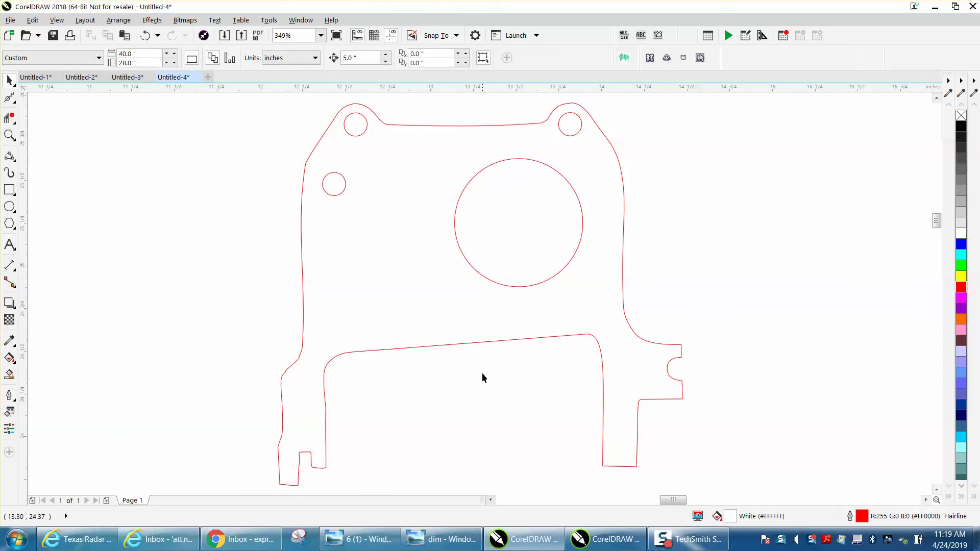